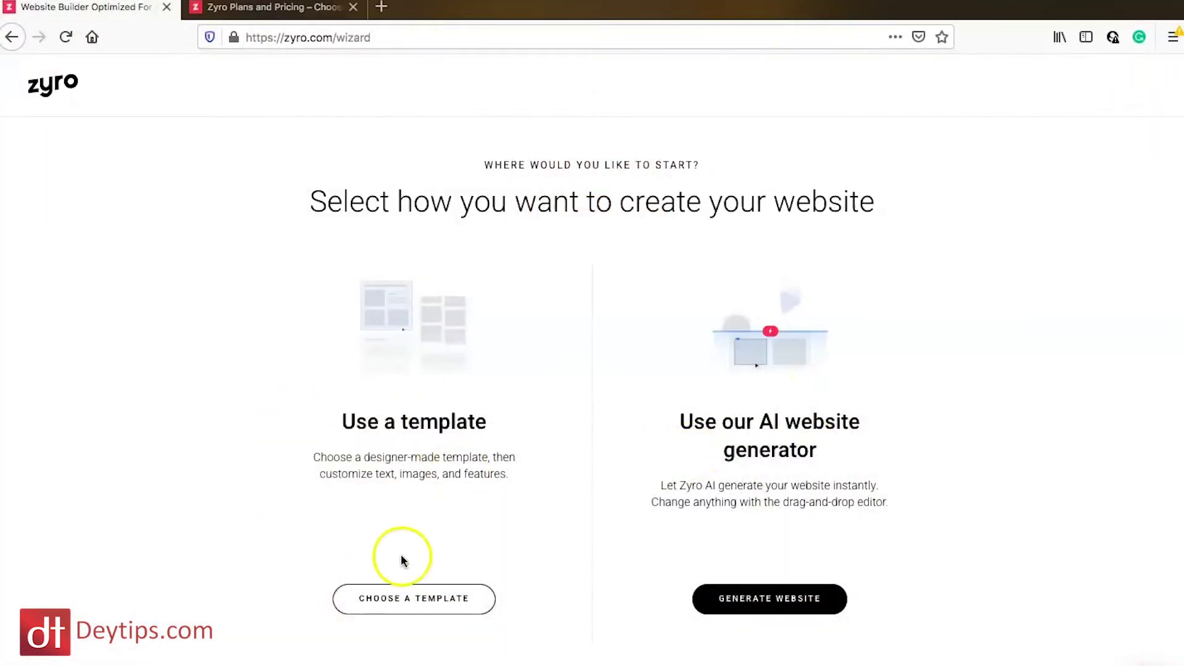
# Open the designer-made template gallery and browse the All templates list, from Blank Site to Aurora.
pyautogui.click(450, 601)
pyautogui.click(946, 444)
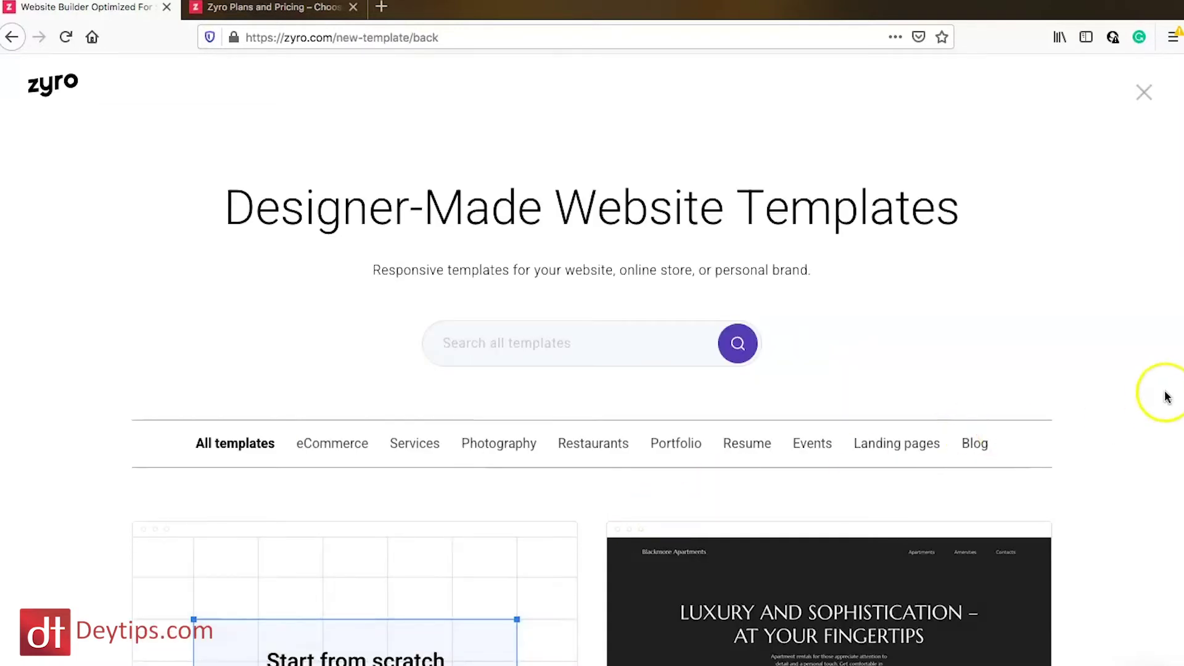
pyautogui.scroll(-5, 1167, 396)
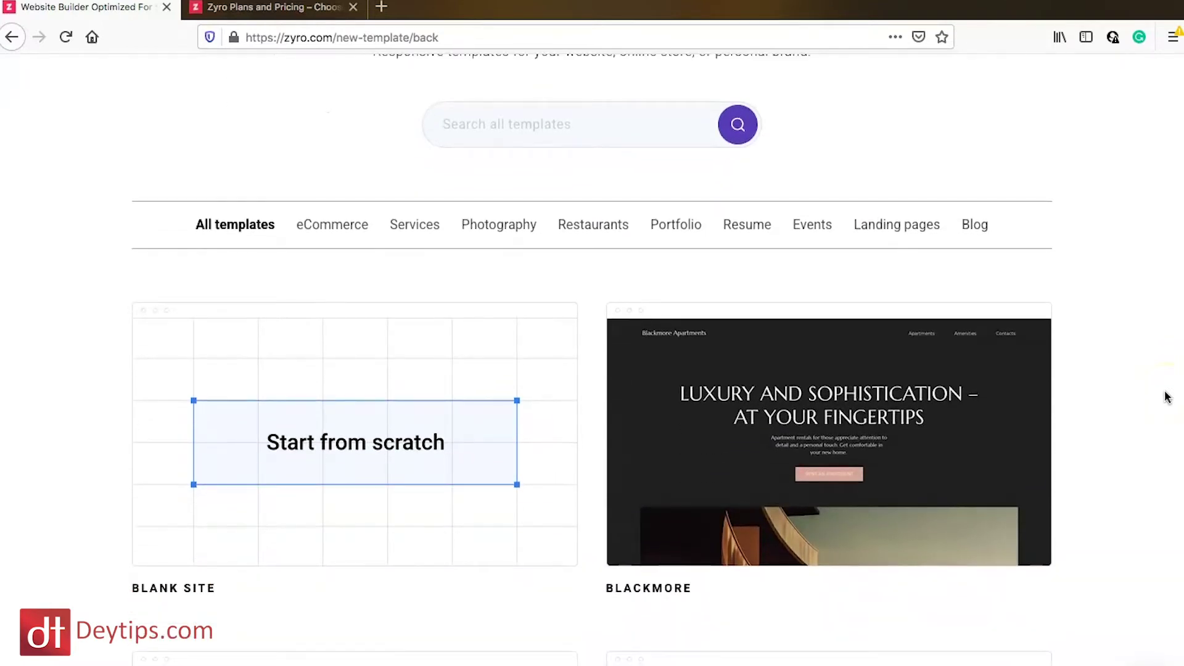
pyautogui.scroll(-20, 1131, 459)
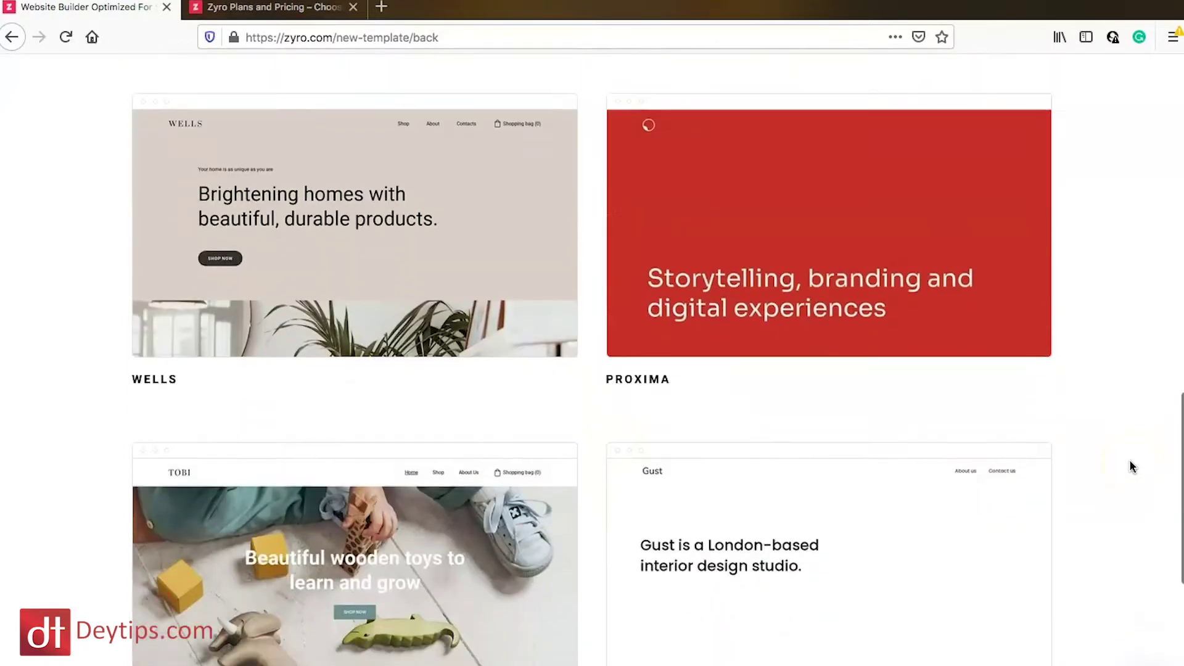
pyautogui.scroll(10, 1129, 460)
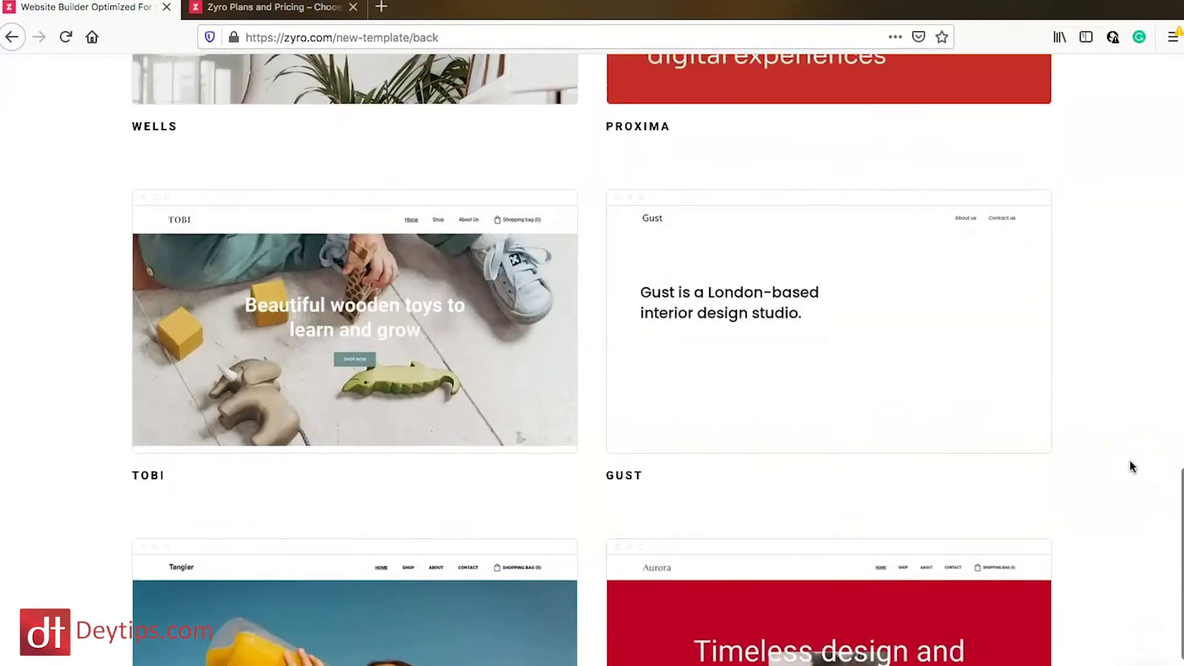
pyautogui.scroll(20, 1130, 460)
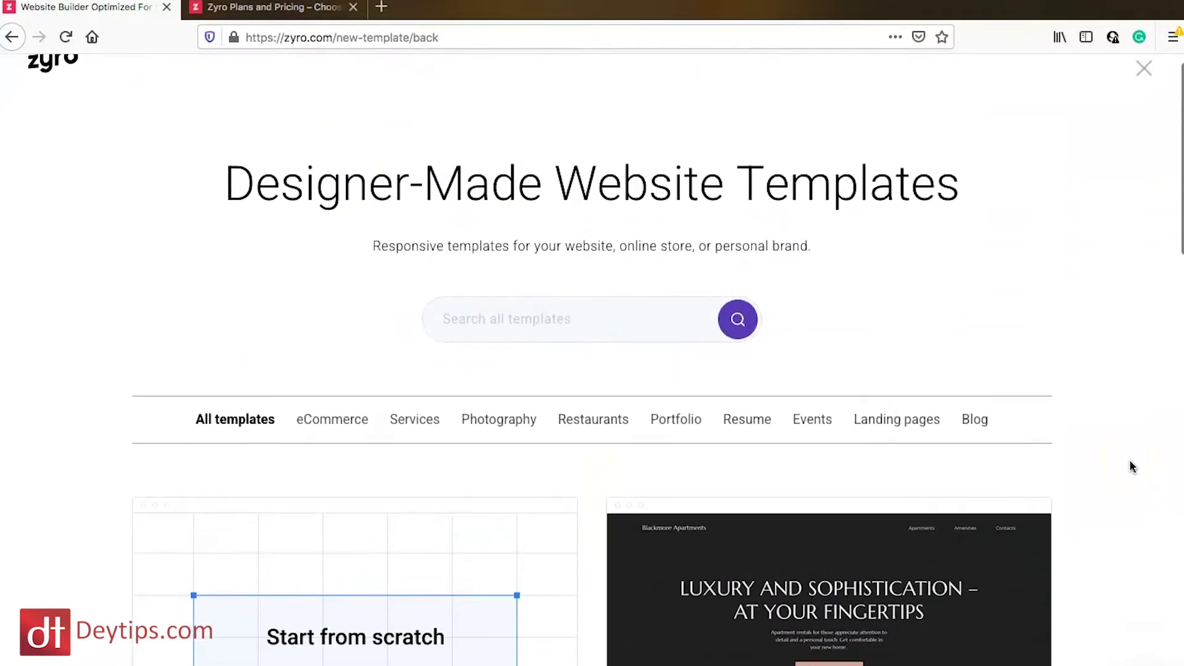
# Filter the gallery to eCommerce templates and move on to its second page.
pyautogui.click(344, 422)
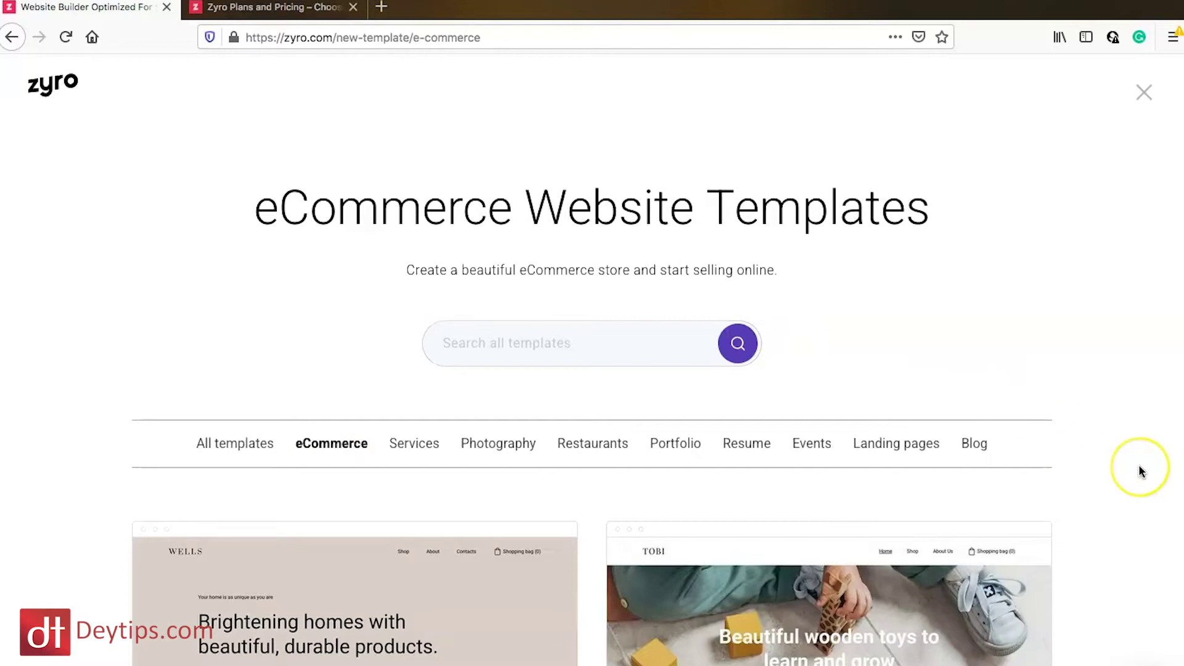
pyautogui.scroll(-15, 1140, 471)
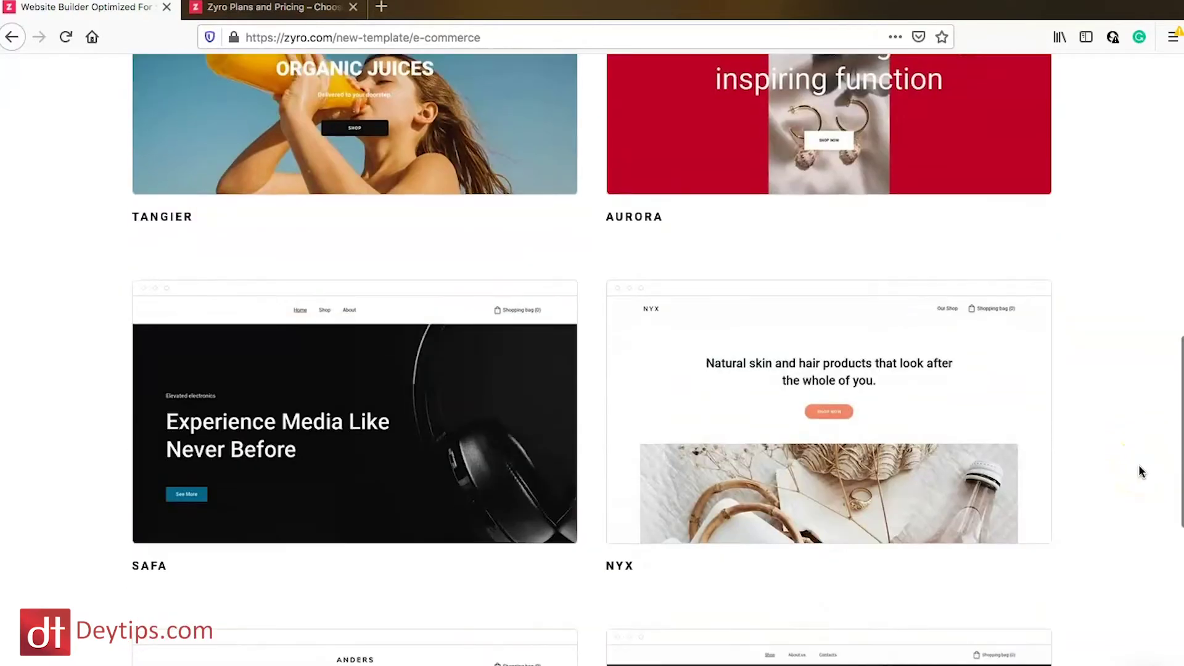
pyautogui.scroll(-3, 1139, 470)
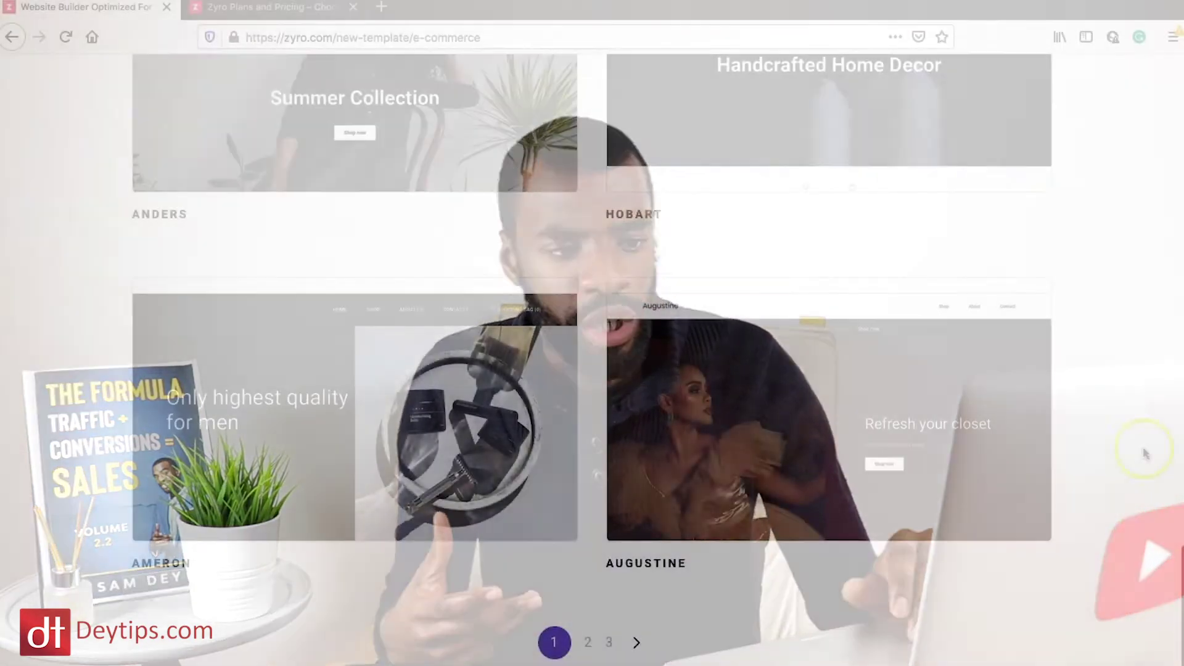
pyautogui.moveTo(925, 423)
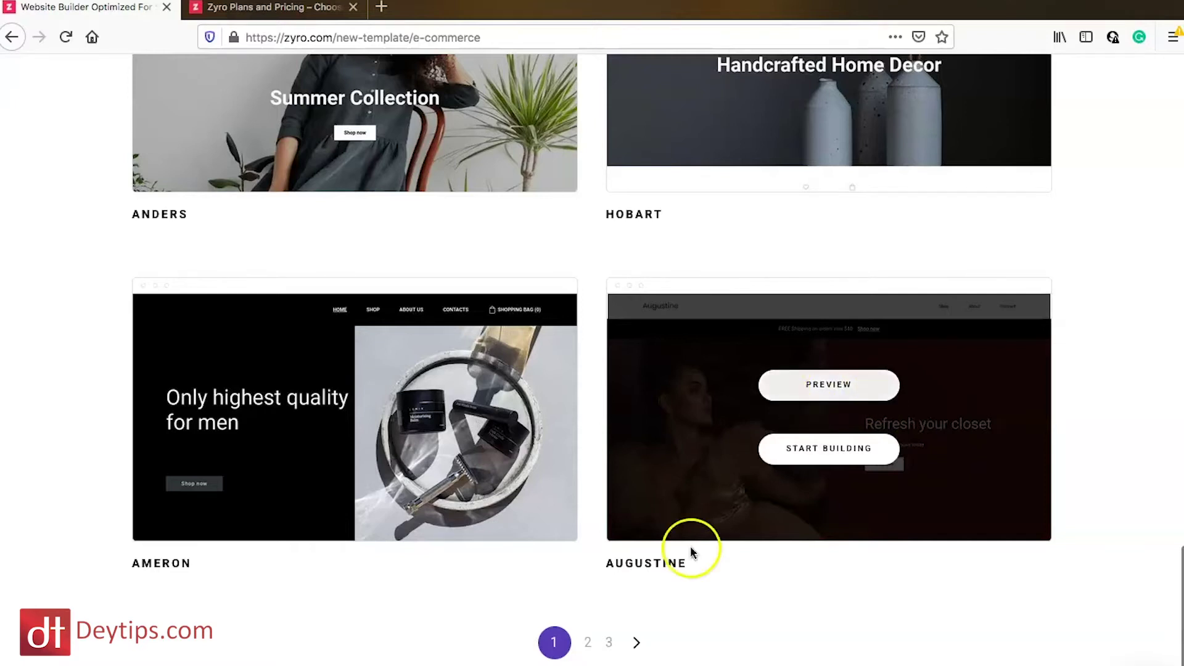
pyautogui.click(635, 644)
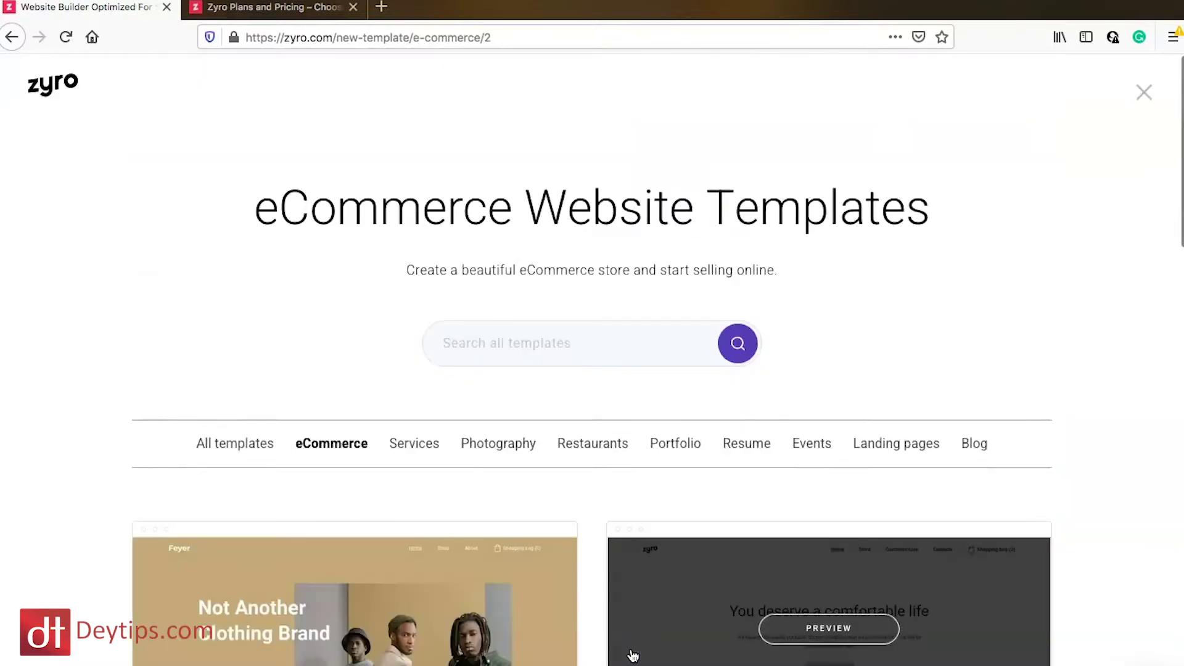
# Scroll down to the Torin template and open its full-page preview.
pyautogui.scroll(-5, 1028, 505)
pyautogui.scroll(-12, 1094, 494)
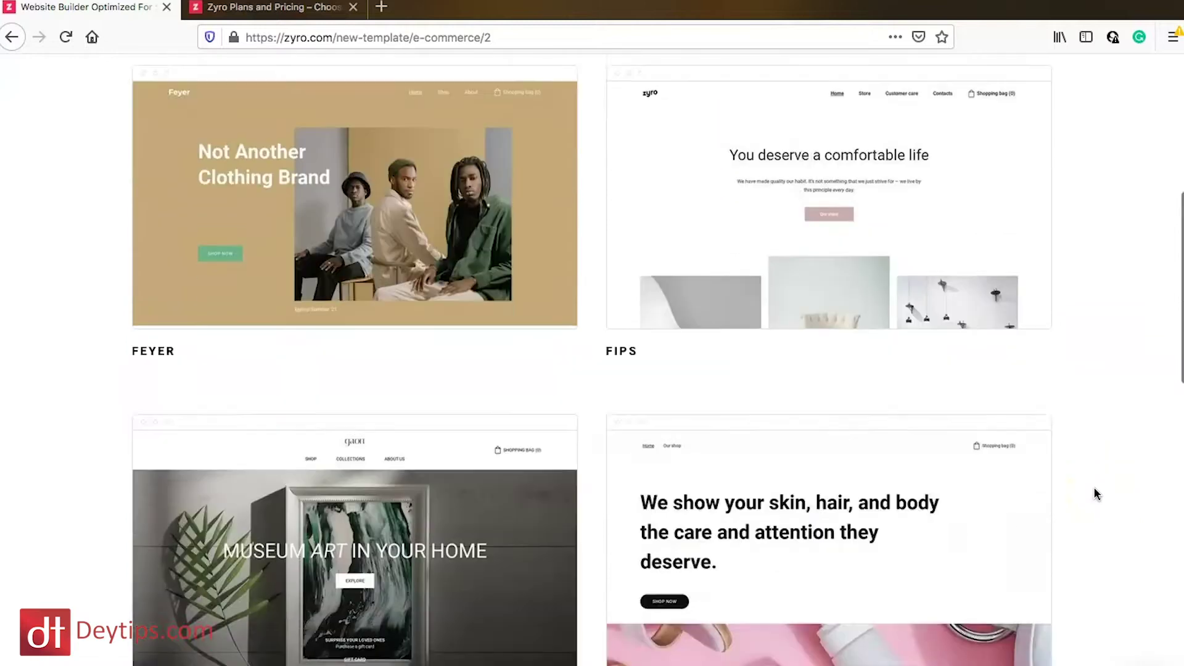
pyautogui.scroll(-2, 1094, 493)
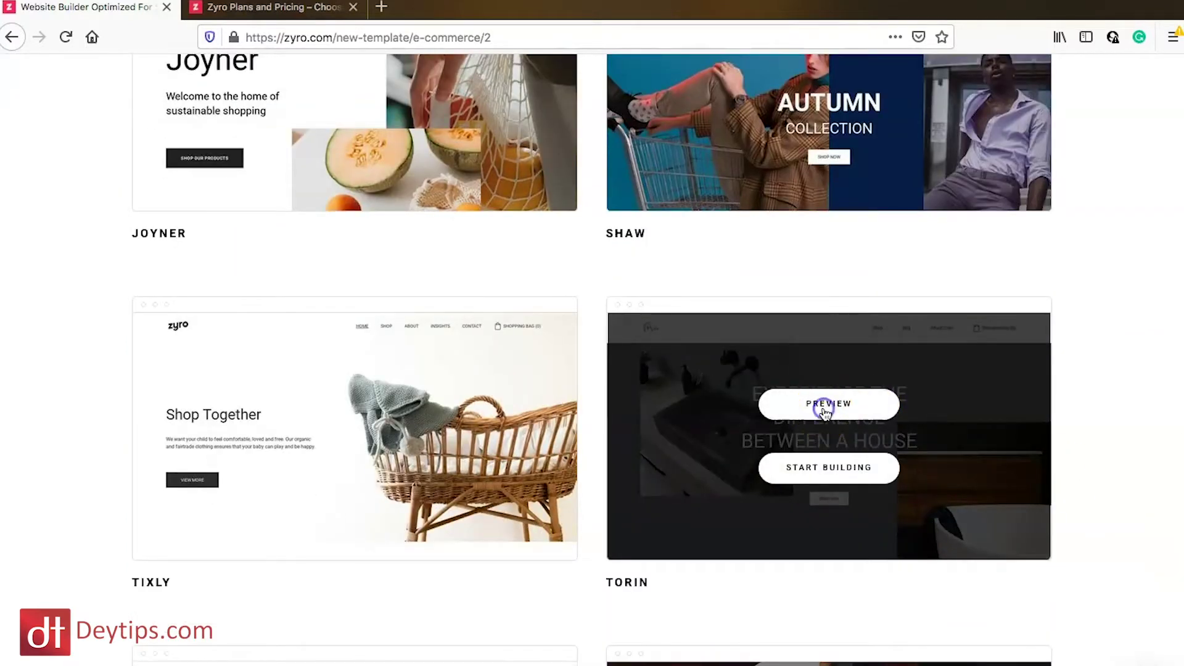
pyautogui.click(825, 408)
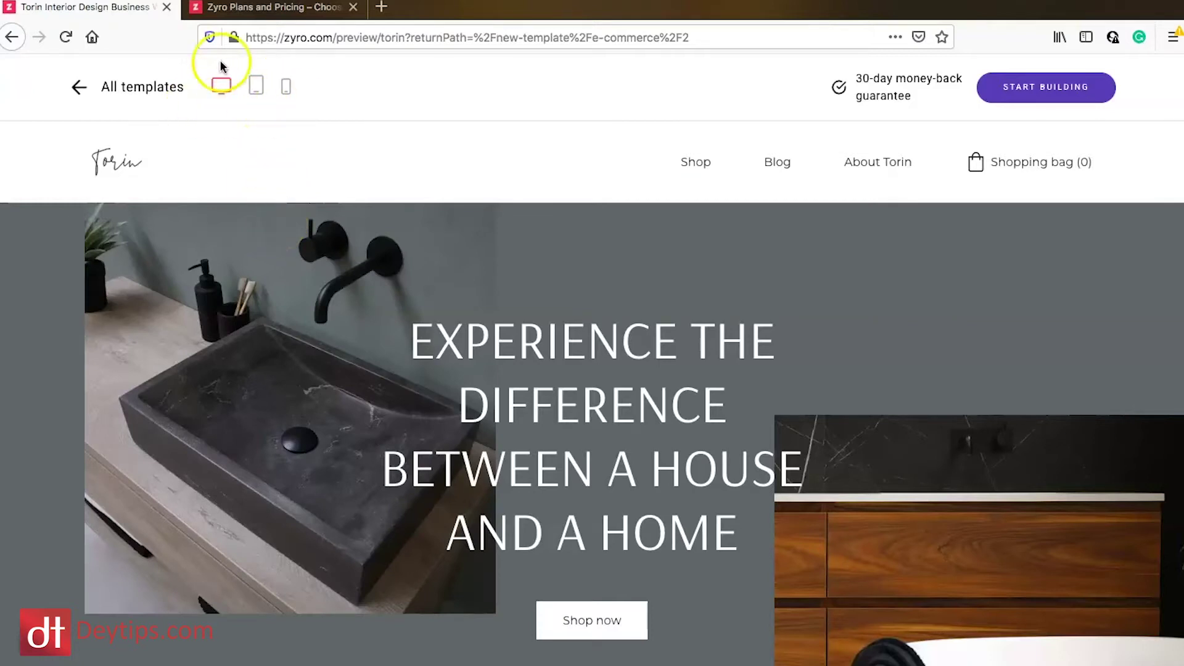
pyautogui.click(257, 88)
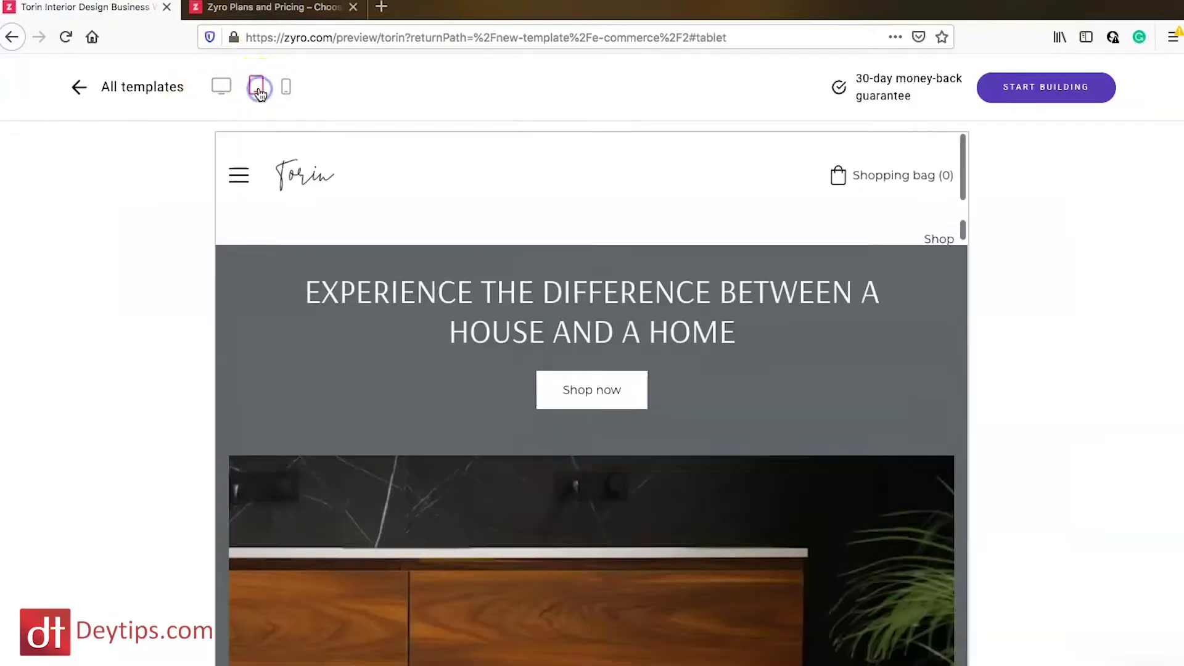
pyautogui.click(284, 86)
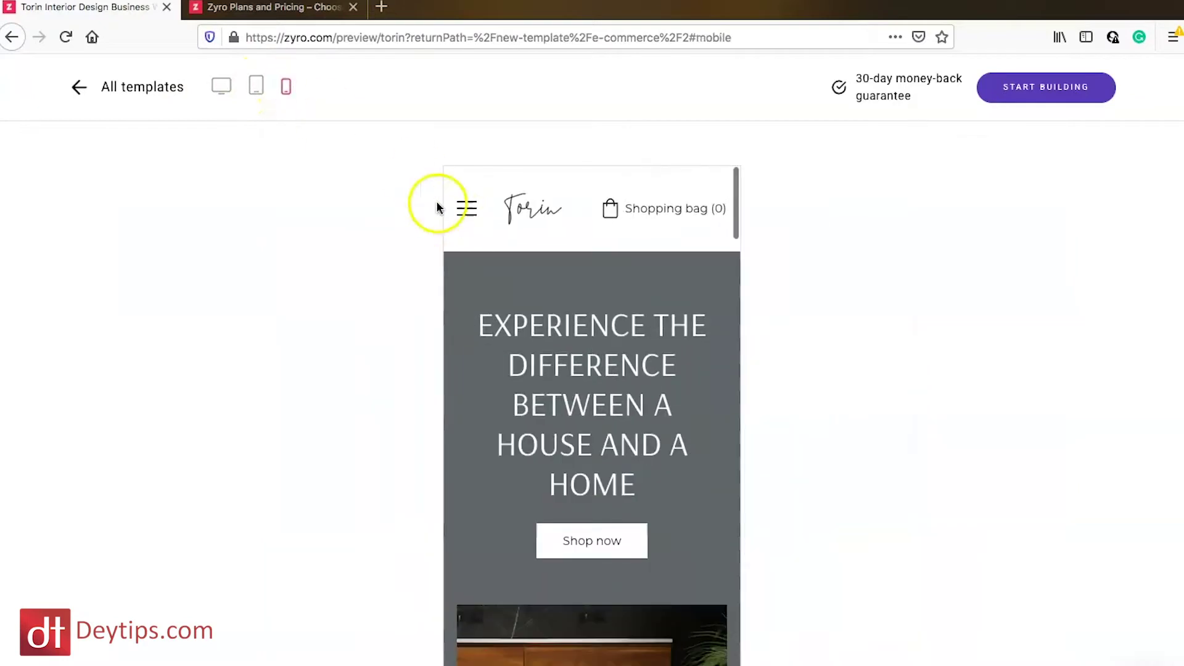
pyautogui.click(225, 86)
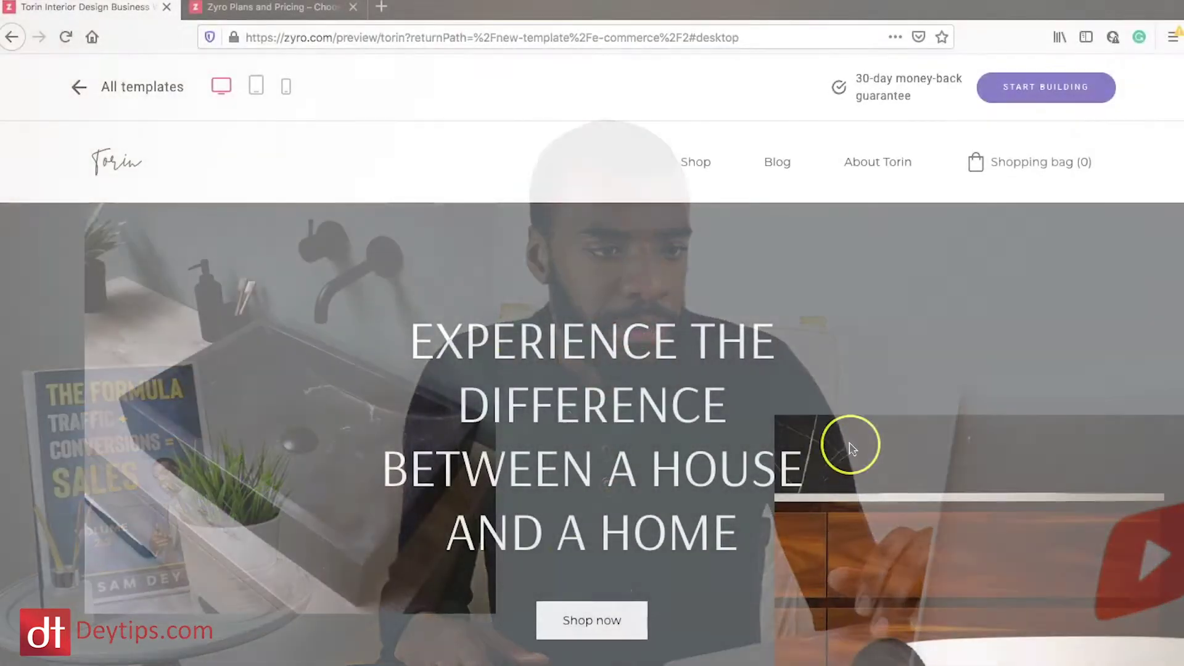
# Scroll down the template gallery toward the bicycle store template.
pyautogui.scroll(-10, 938, 428)
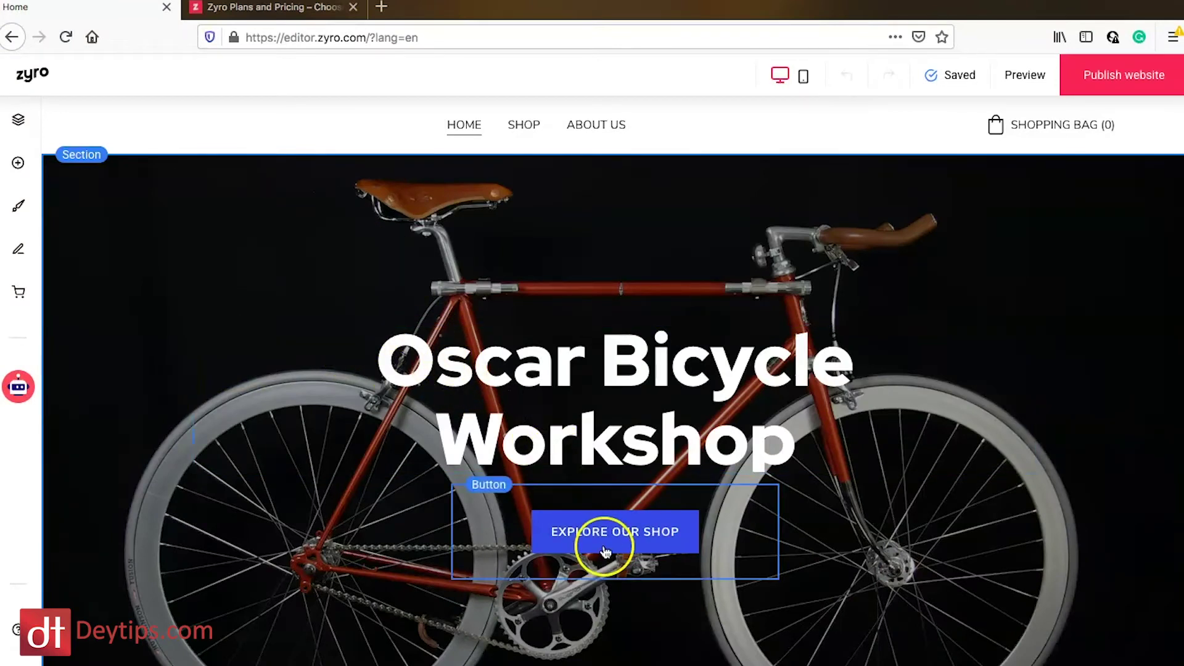
pyautogui.scroll(-2, 603, 528)
pyautogui.scroll(2, 555, 419)
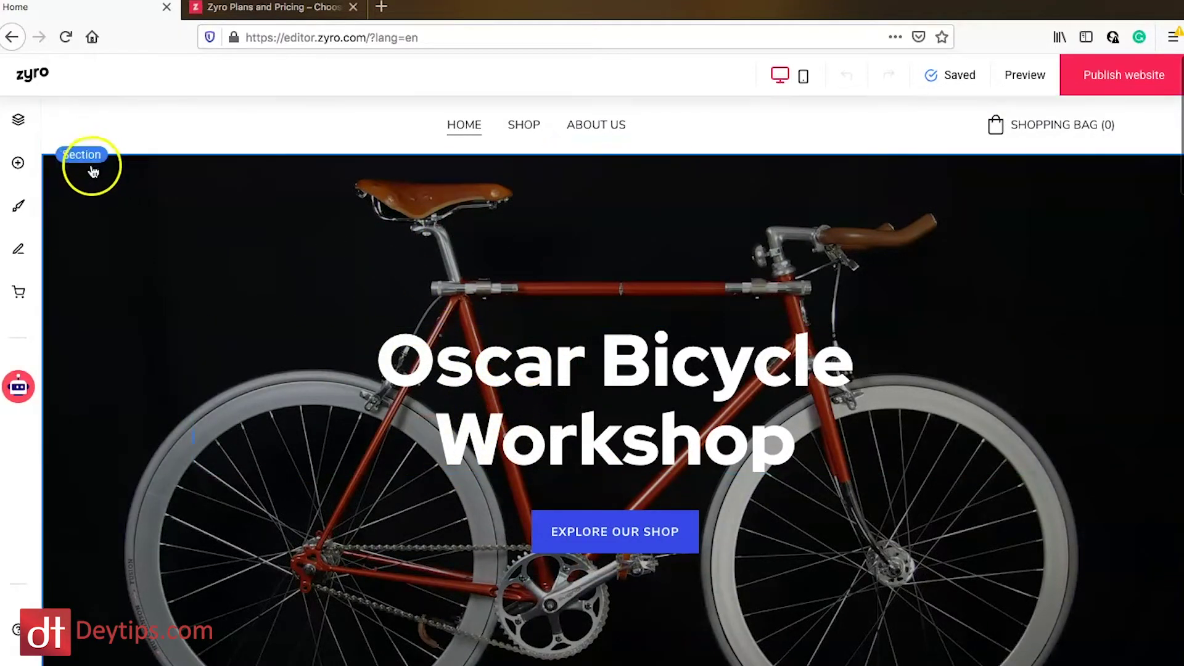
pyautogui.click(585, 209)
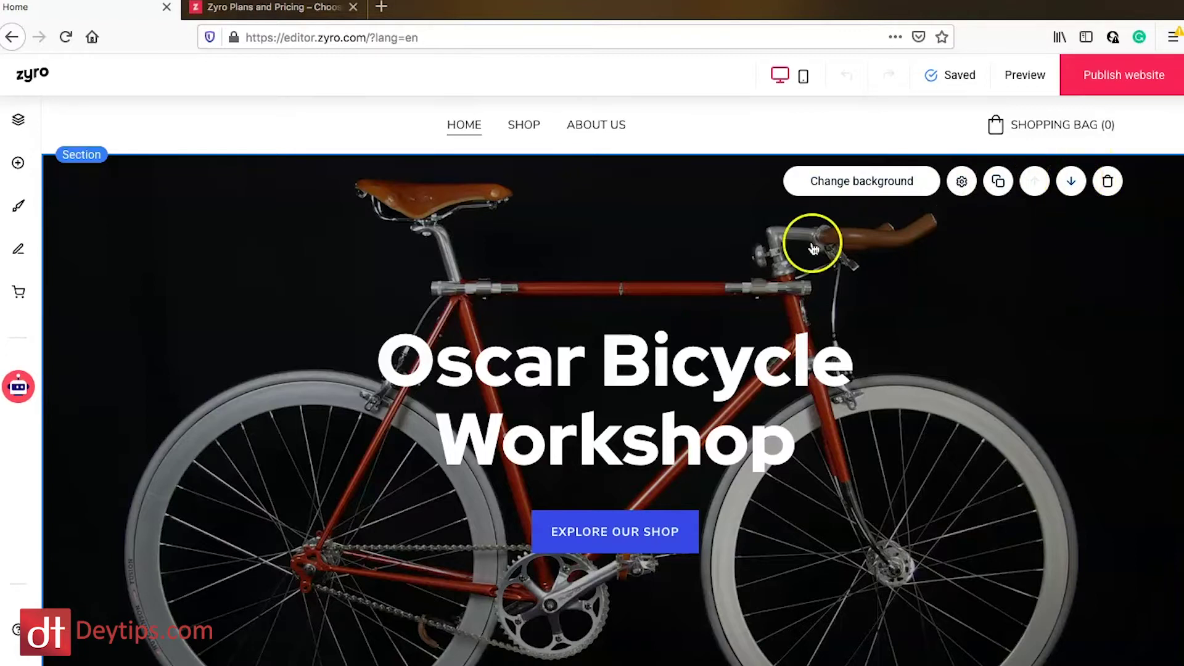
pyautogui.scroll(-8, 943, 264)
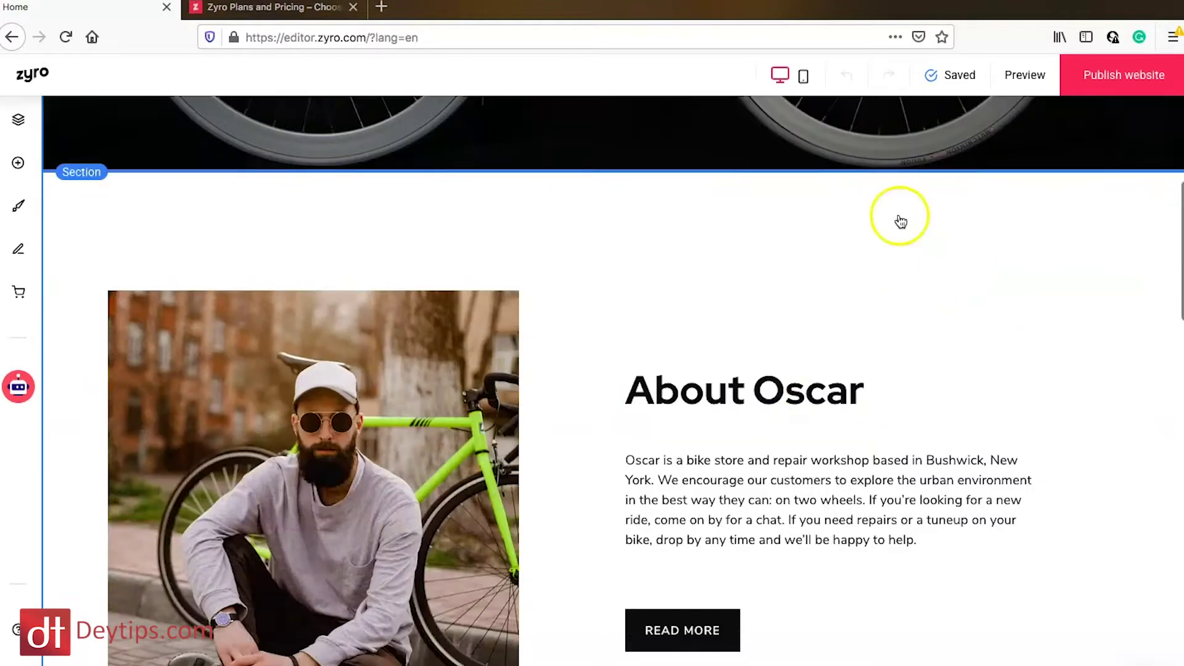
pyautogui.scroll(9, 823, 295)
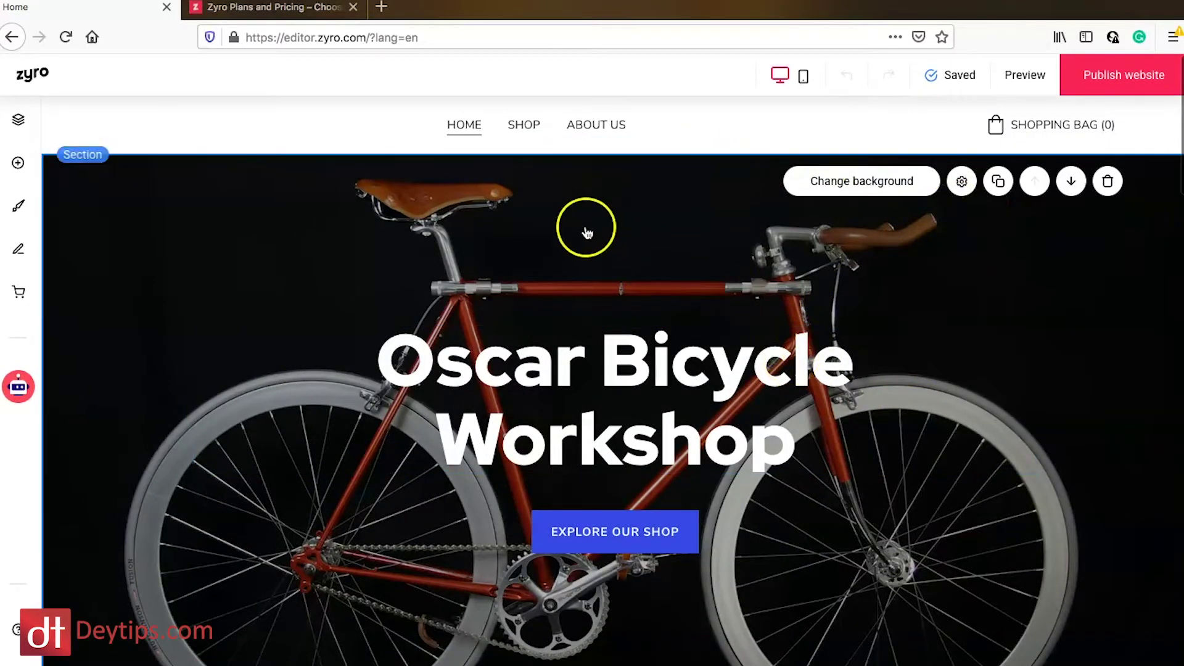
pyautogui.scroll(-5, 547, 412)
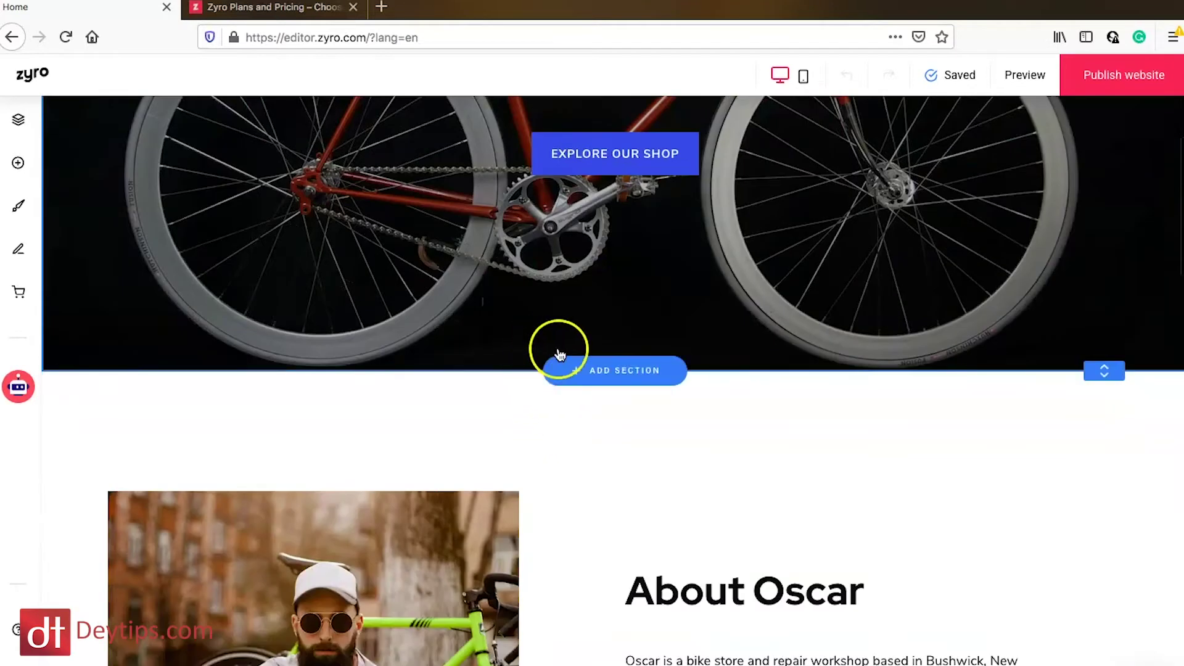
pyautogui.scroll(1, 610, 346)
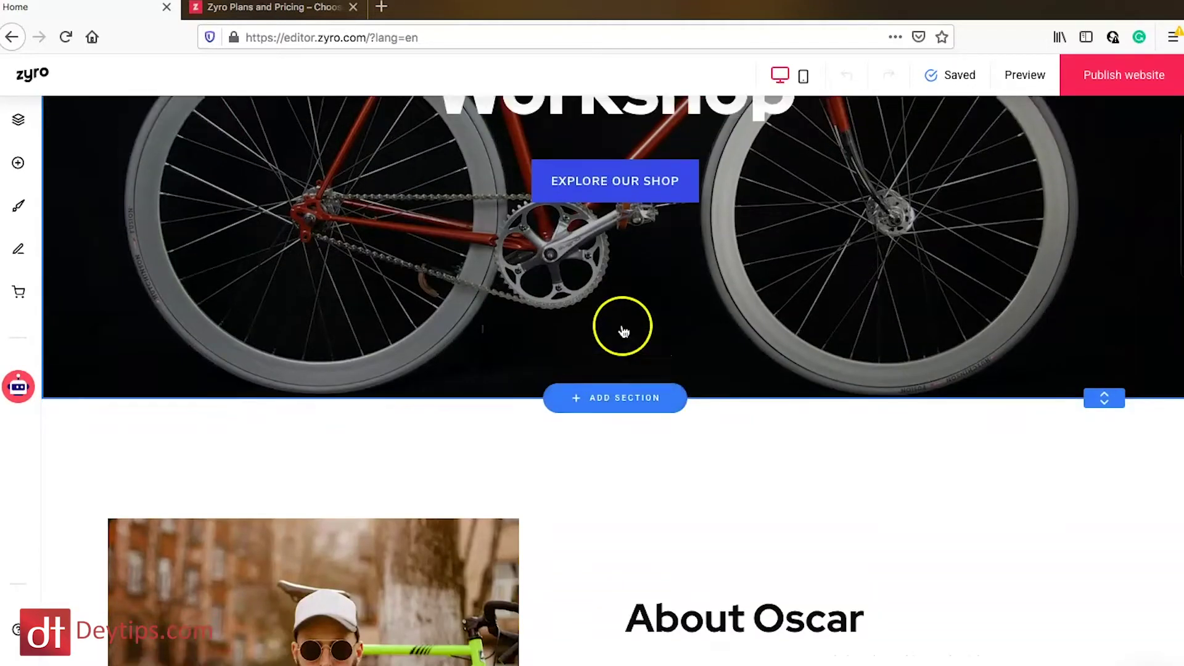
pyautogui.moveTo(629, 422)
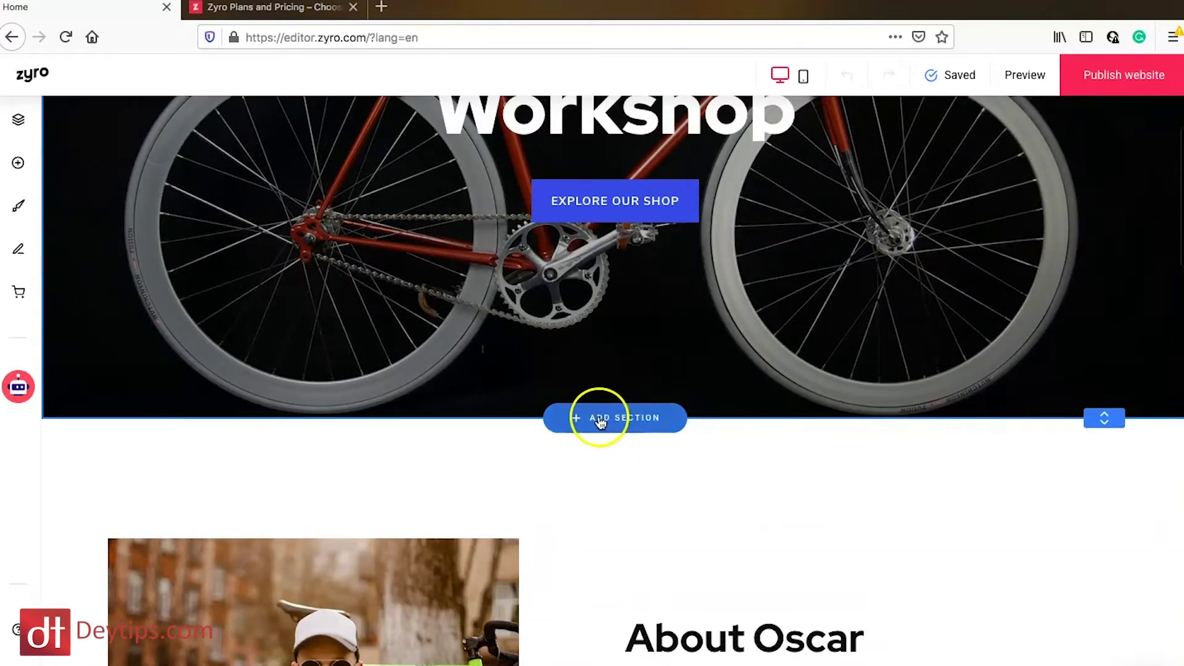
pyautogui.scroll(5, 611, 370)
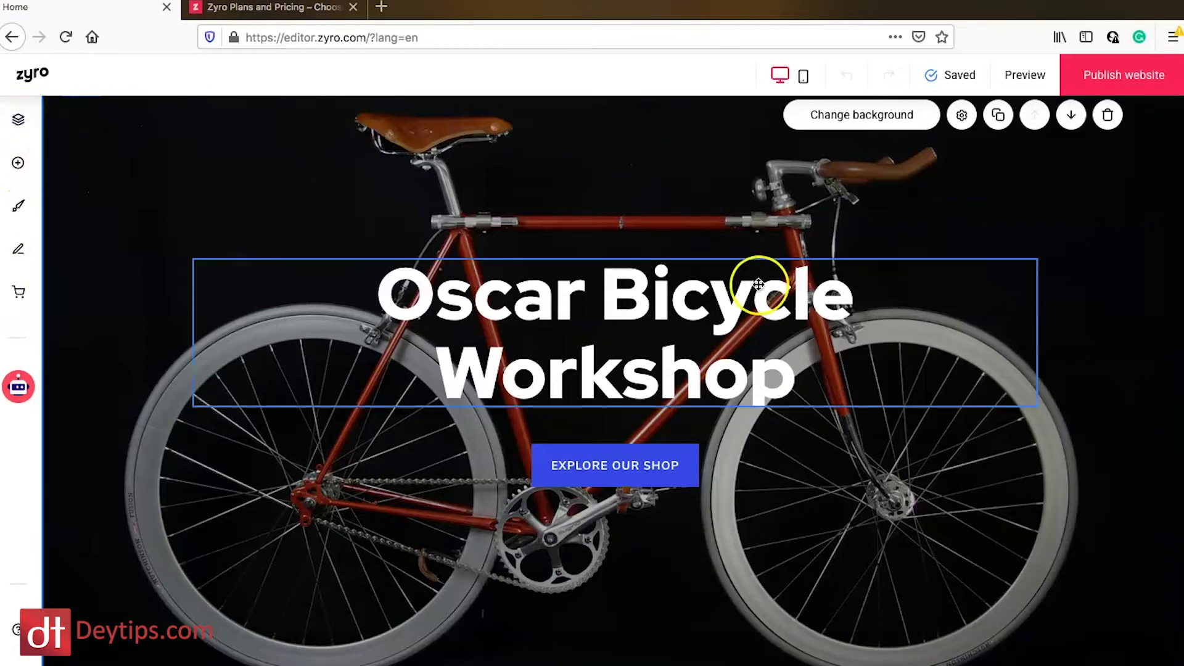
pyautogui.scroll(-1, 715, 351)
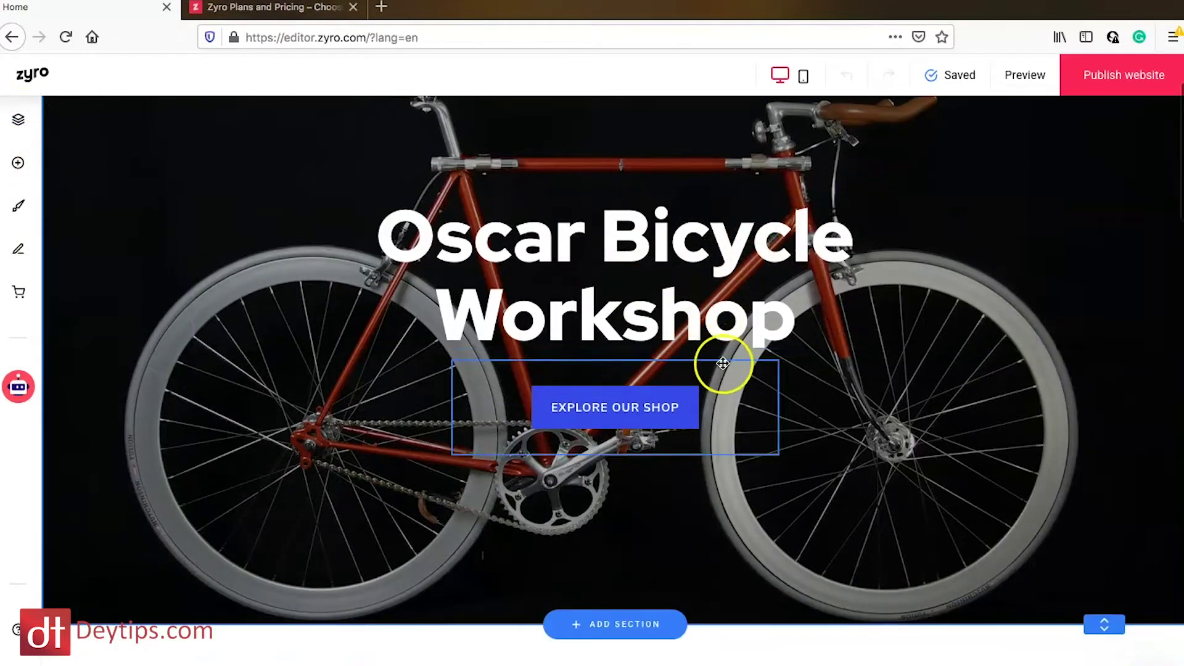
pyautogui.doubleClick(675, 315)
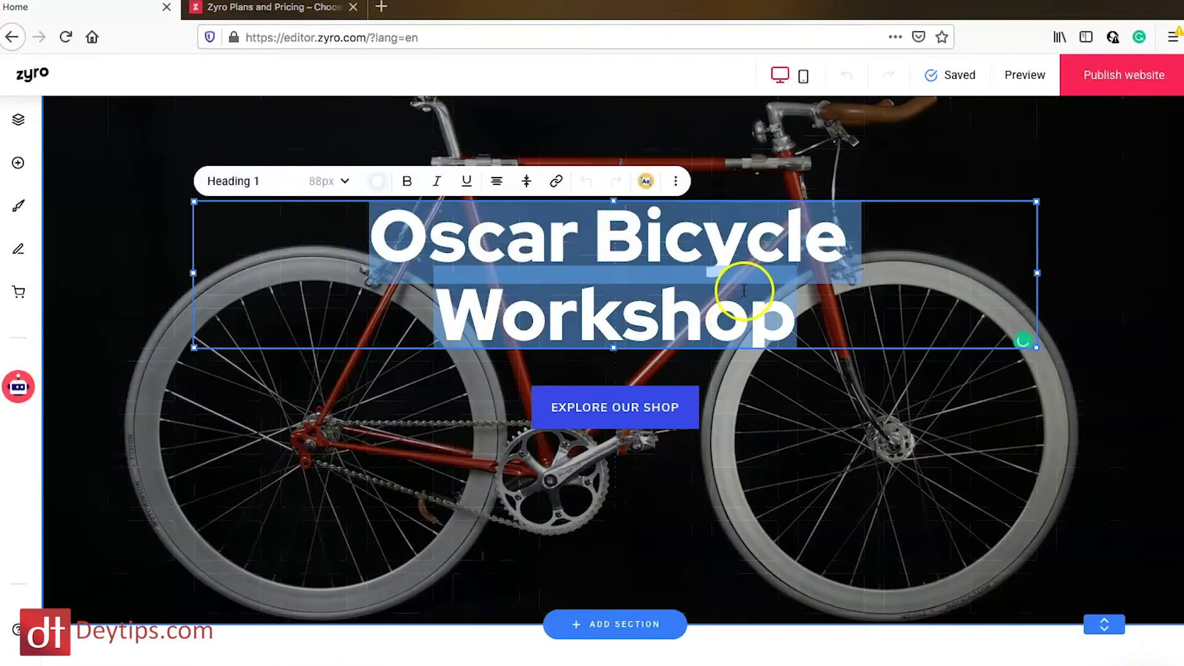
pyautogui.click(784, 296)
pyautogui.moveTo(786, 297); pyautogui.dragTo(768, 242)
pyautogui.click(523, 321)
pyautogui.scroll(-5, 528, 365)
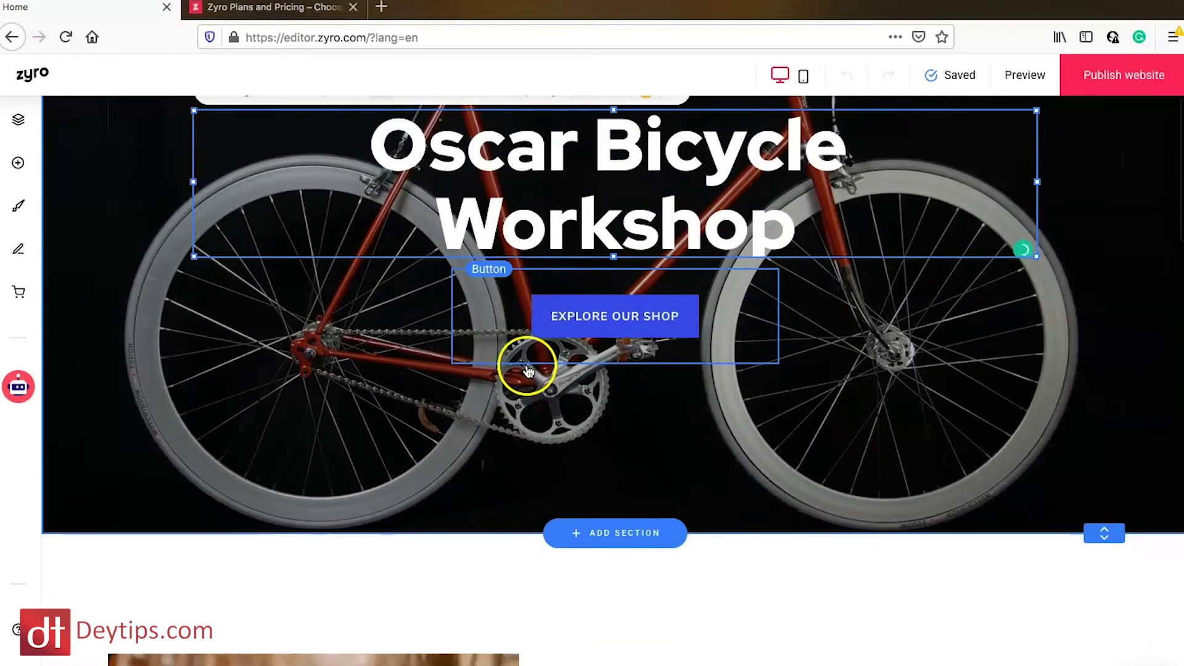
pyautogui.moveTo(604, 324)
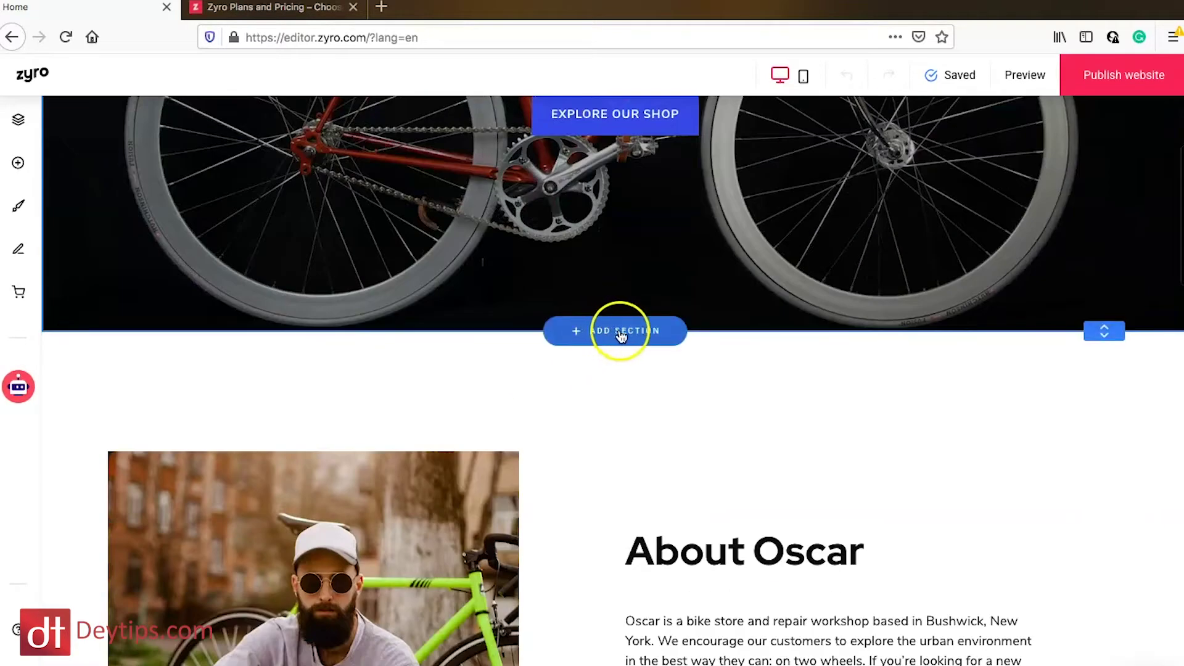
pyautogui.scroll(3, 723, 339)
pyautogui.scroll(-4, 723, 339)
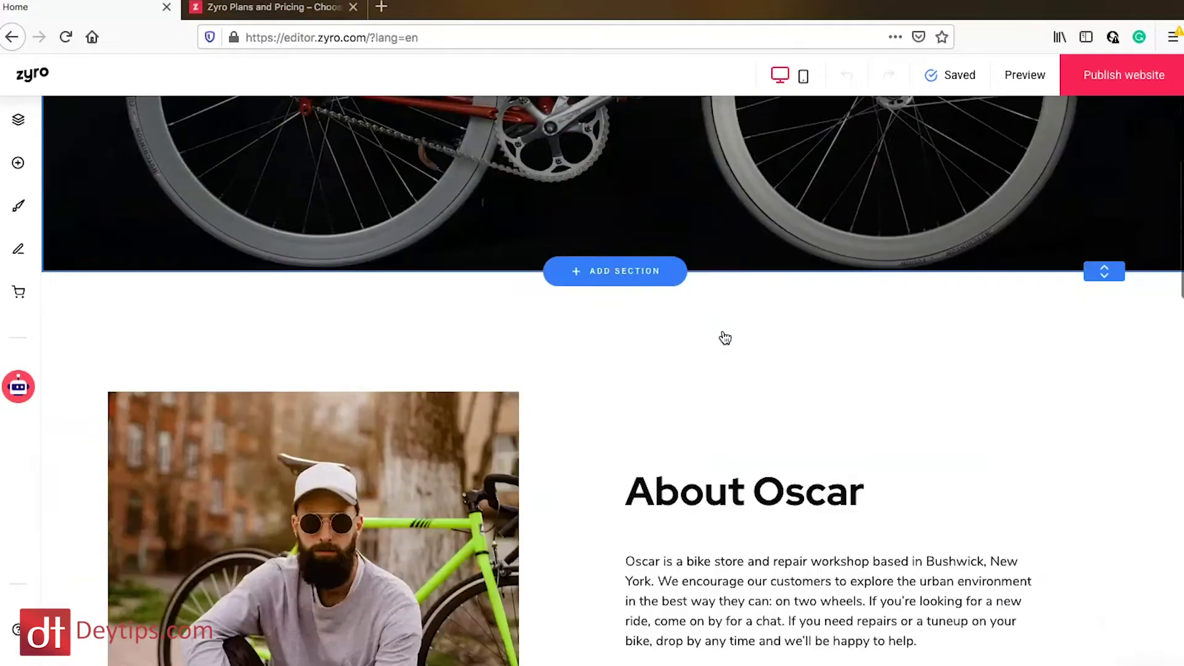
pyautogui.scroll(-10, 725, 338)
pyautogui.scroll(10, 725, 338)
pyautogui.scroll(-4, 725, 338)
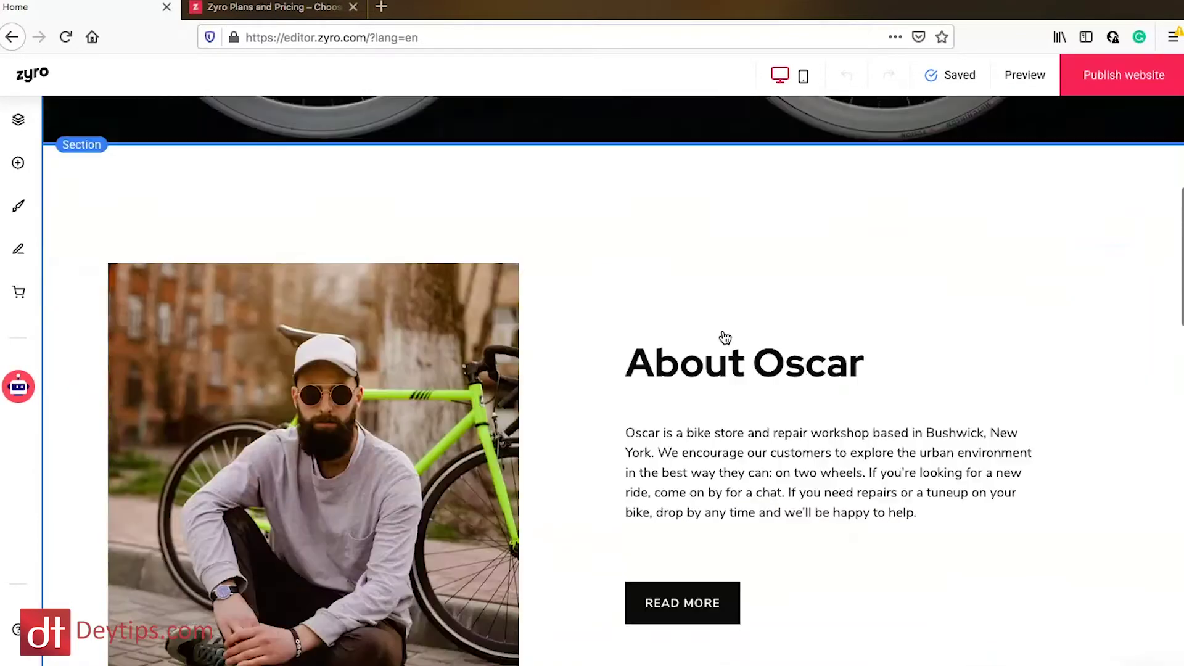
pyautogui.scroll(-5, 725, 337)
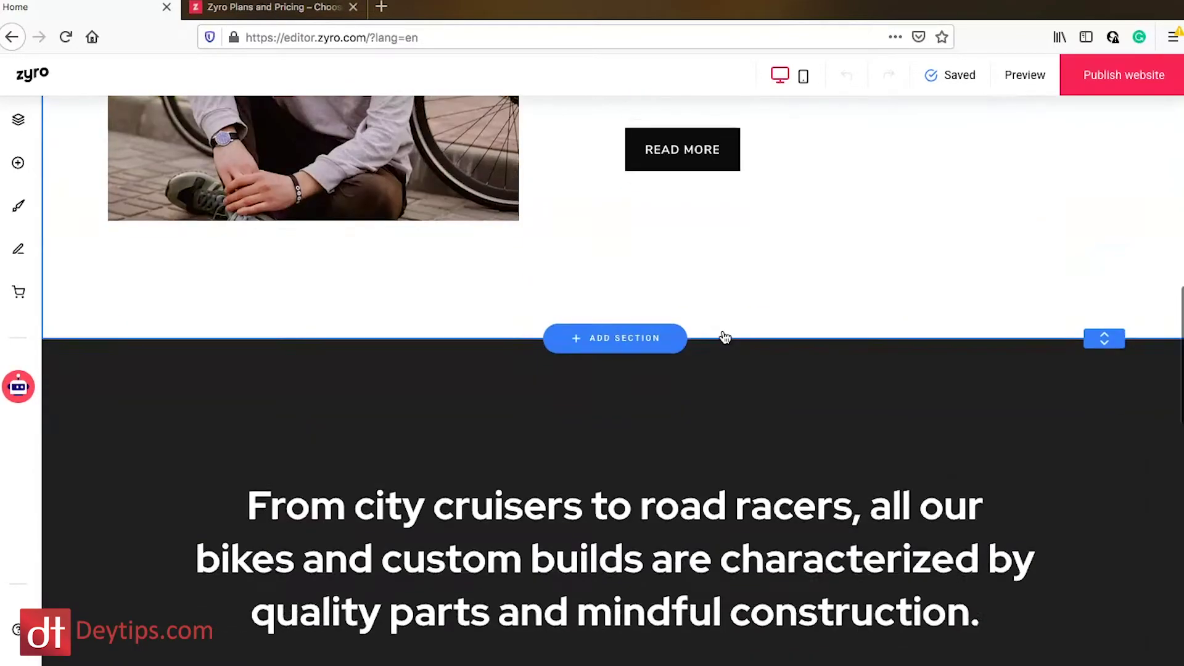
pyautogui.click(636, 337)
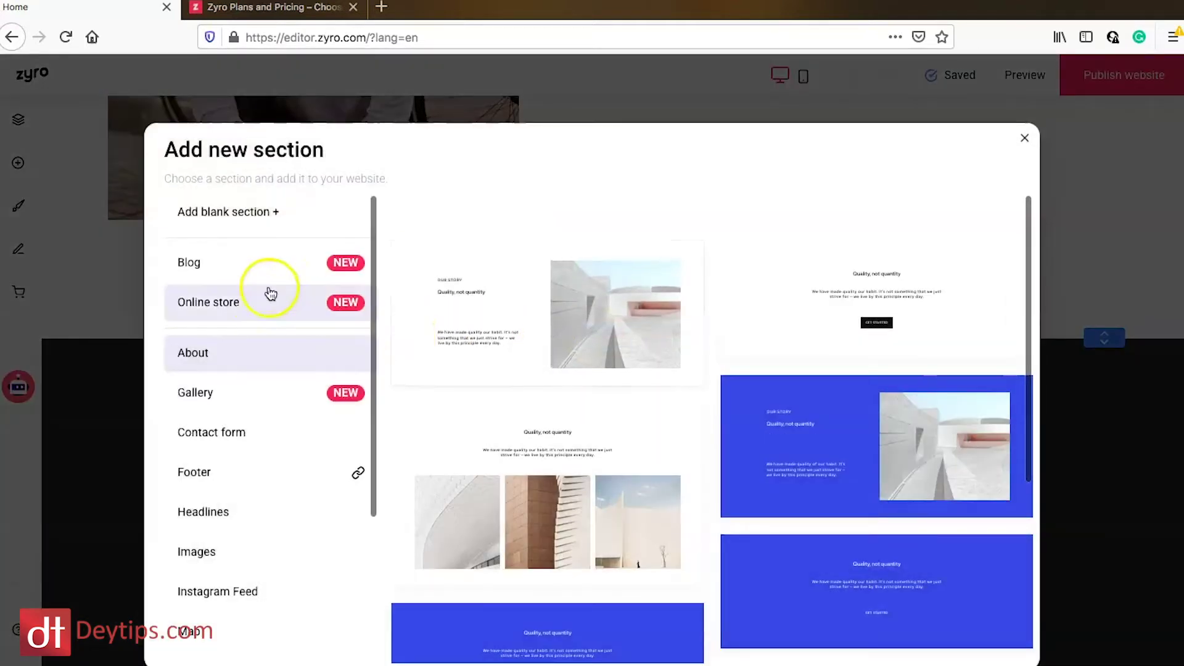
# Insert the sample product grid store section below the About Oscar section.
pyautogui.click(246, 307)
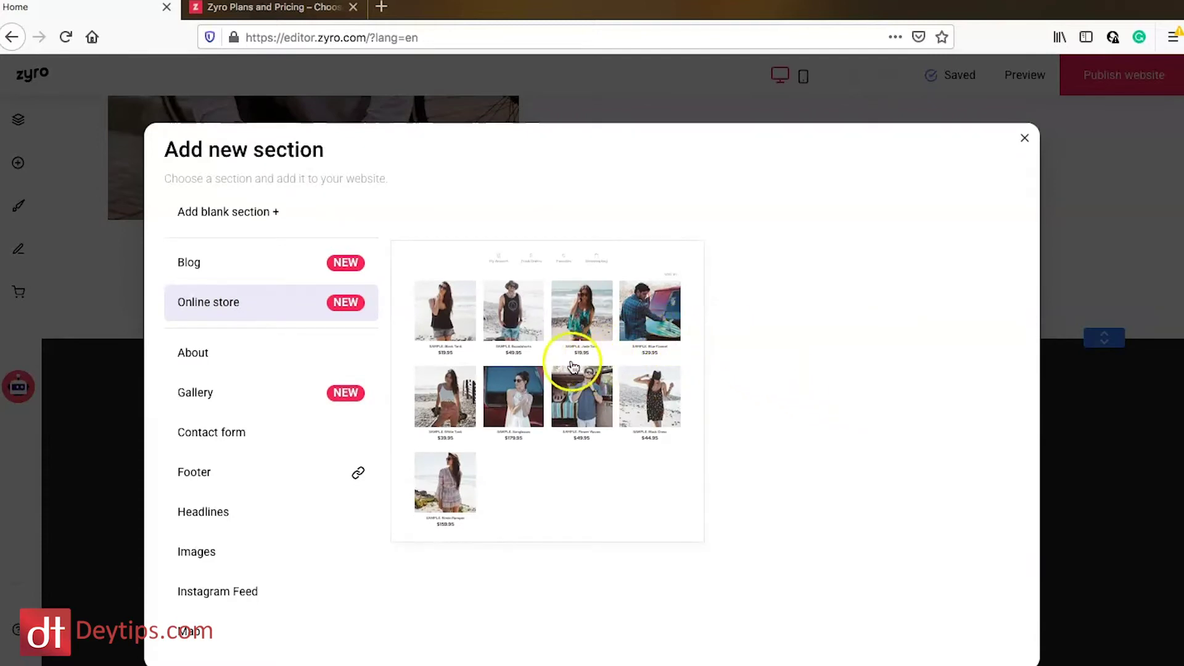
pyautogui.click(530, 365)
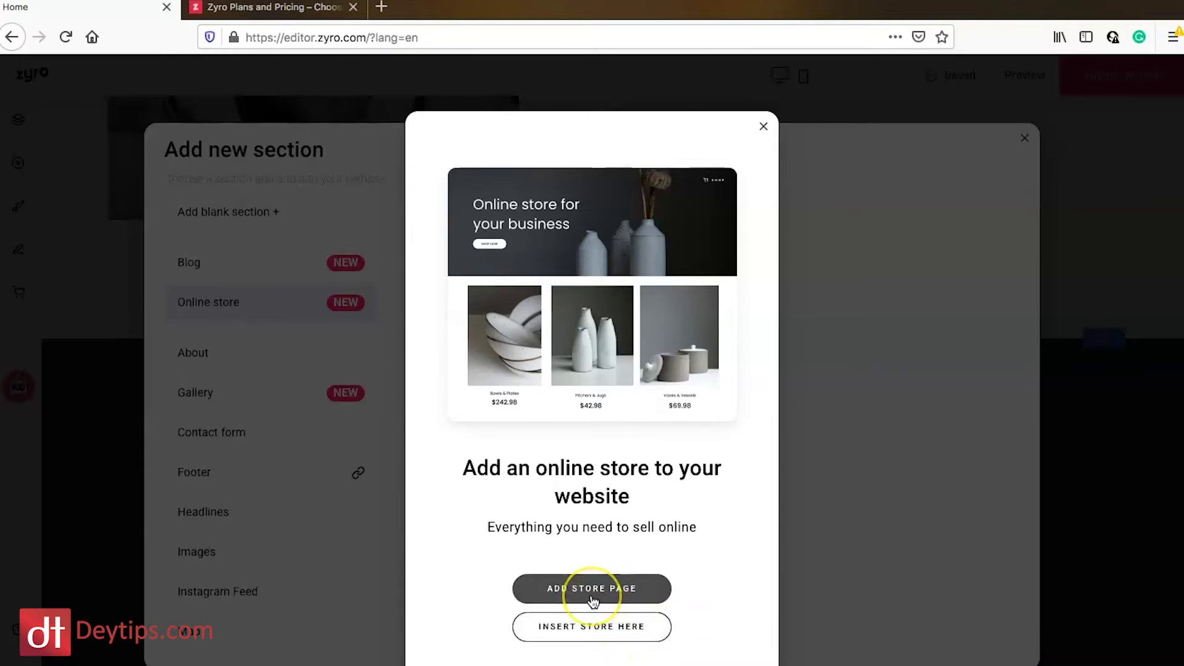
pyautogui.click(593, 628)
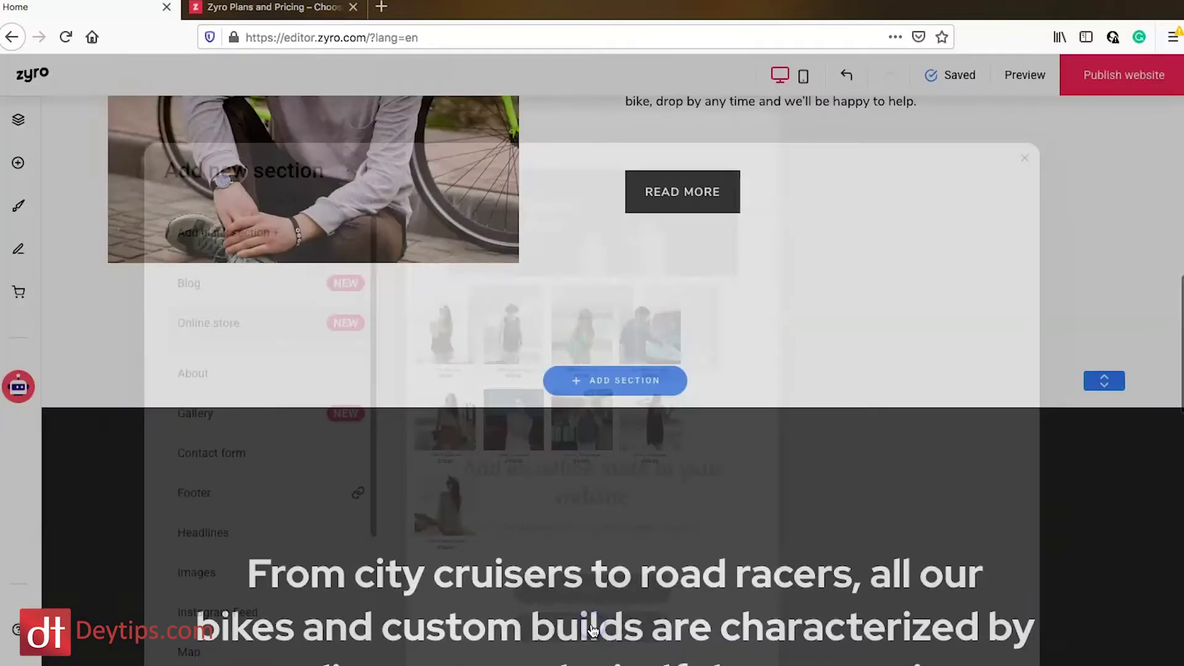
pyautogui.scroll(-10, 649, 519)
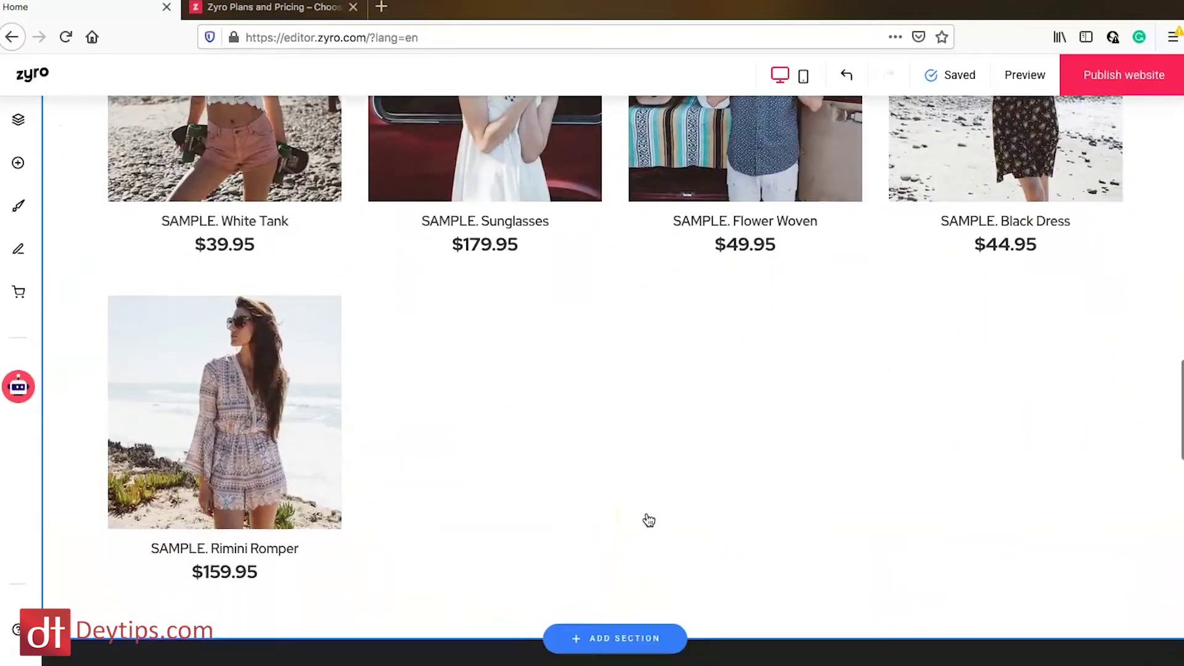
pyautogui.scroll(15, 649, 520)
pyautogui.scroll(-5, 648, 520)
pyautogui.scroll(-10, 648, 520)
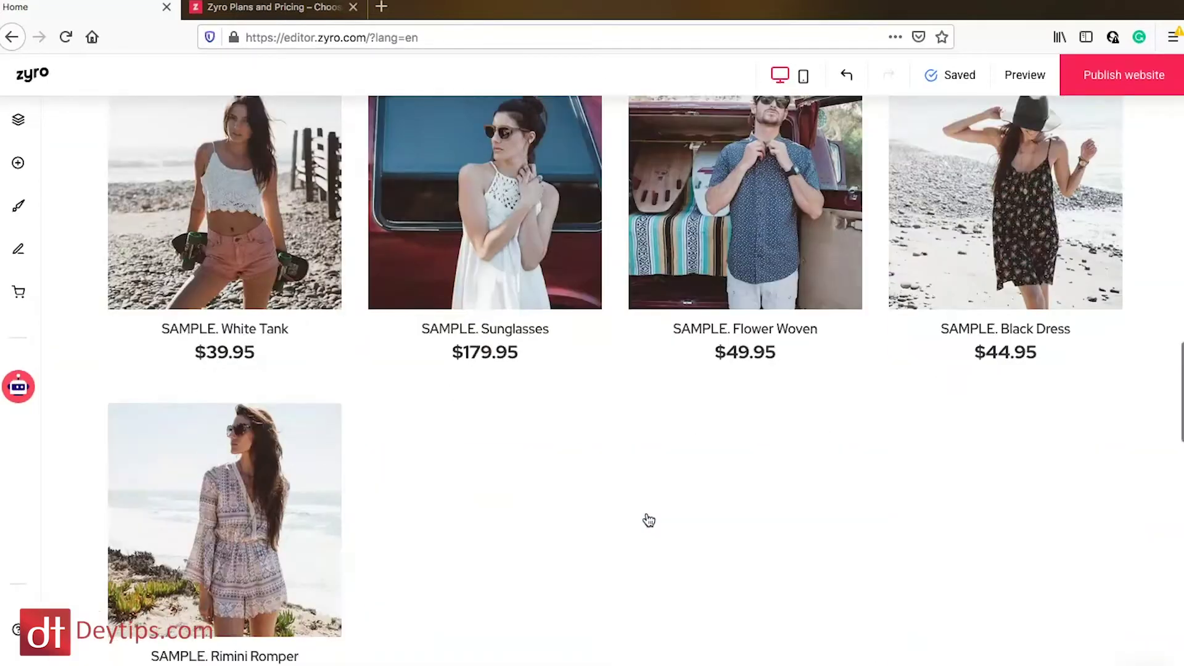
pyautogui.scroll(5, 649, 520)
pyautogui.scroll(3, 467, 252)
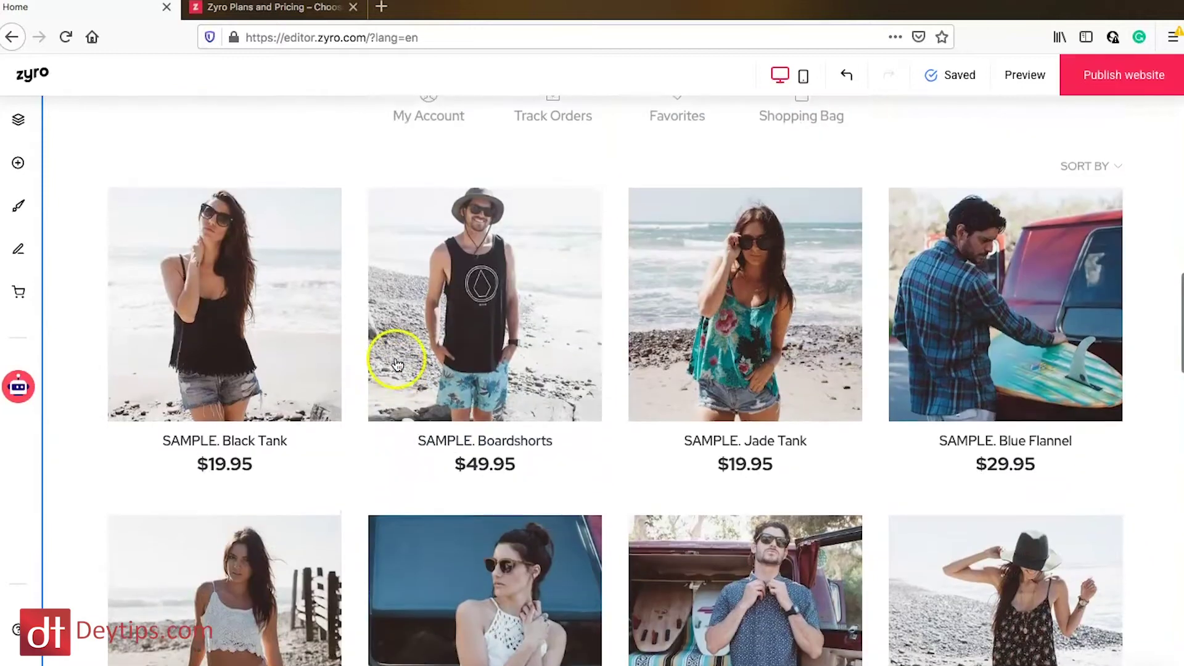
pyautogui.scroll(4, 449, 290)
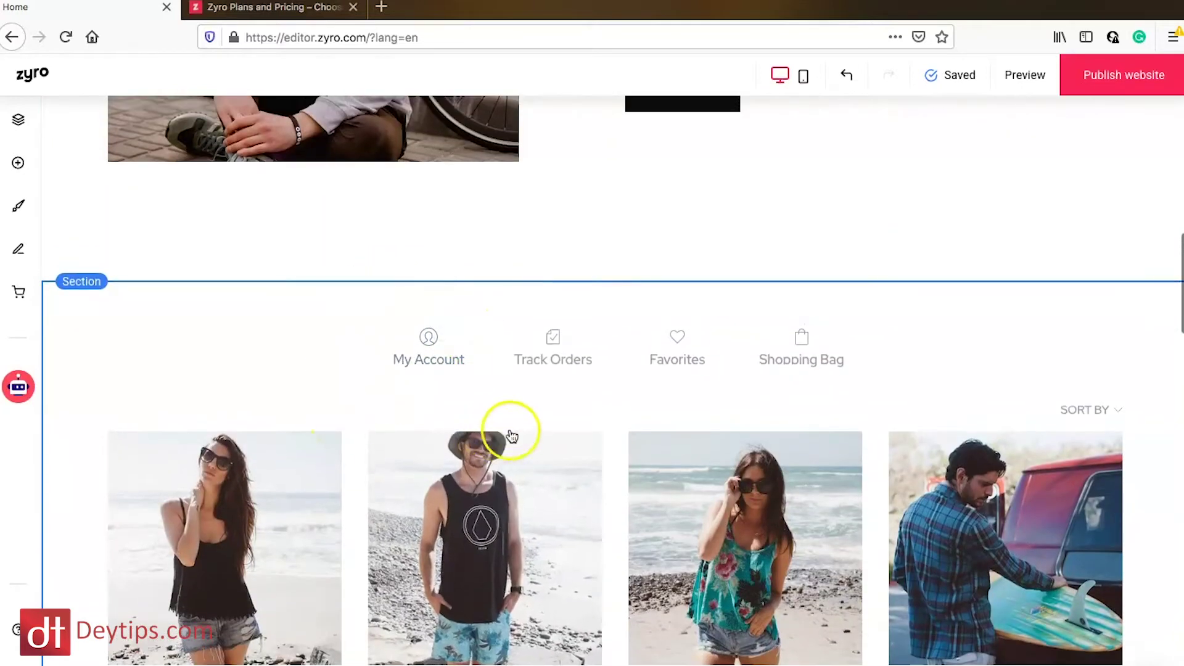
pyautogui.scroll(-3, 602, 431)
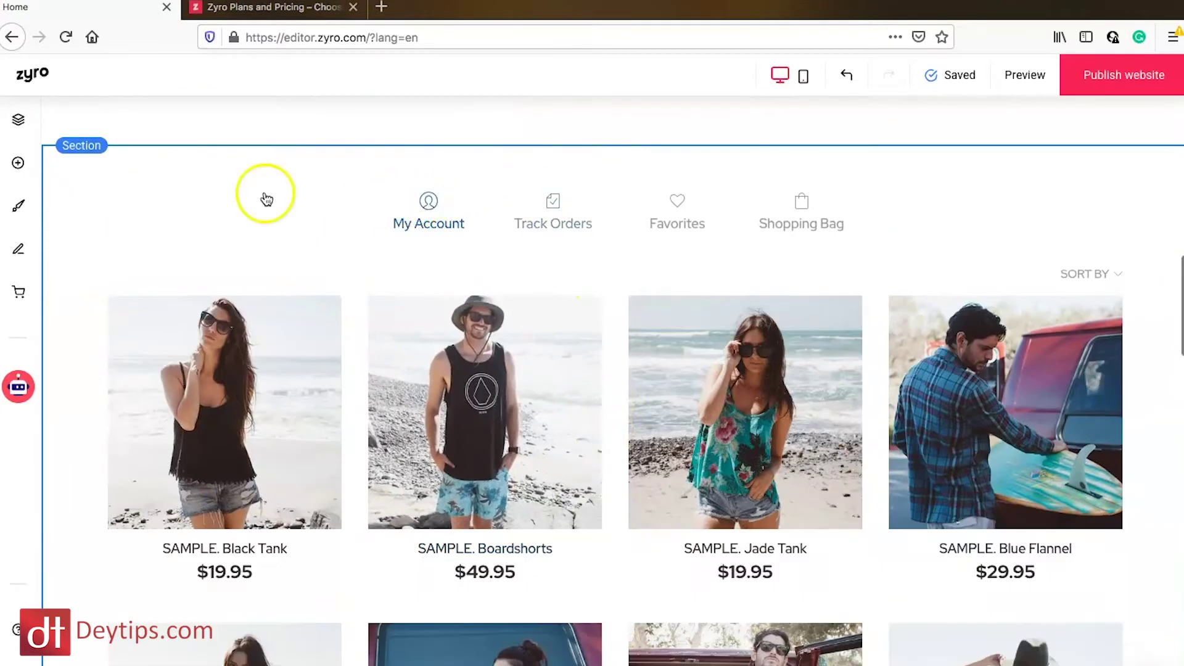
pyautogui.click(80, 147)
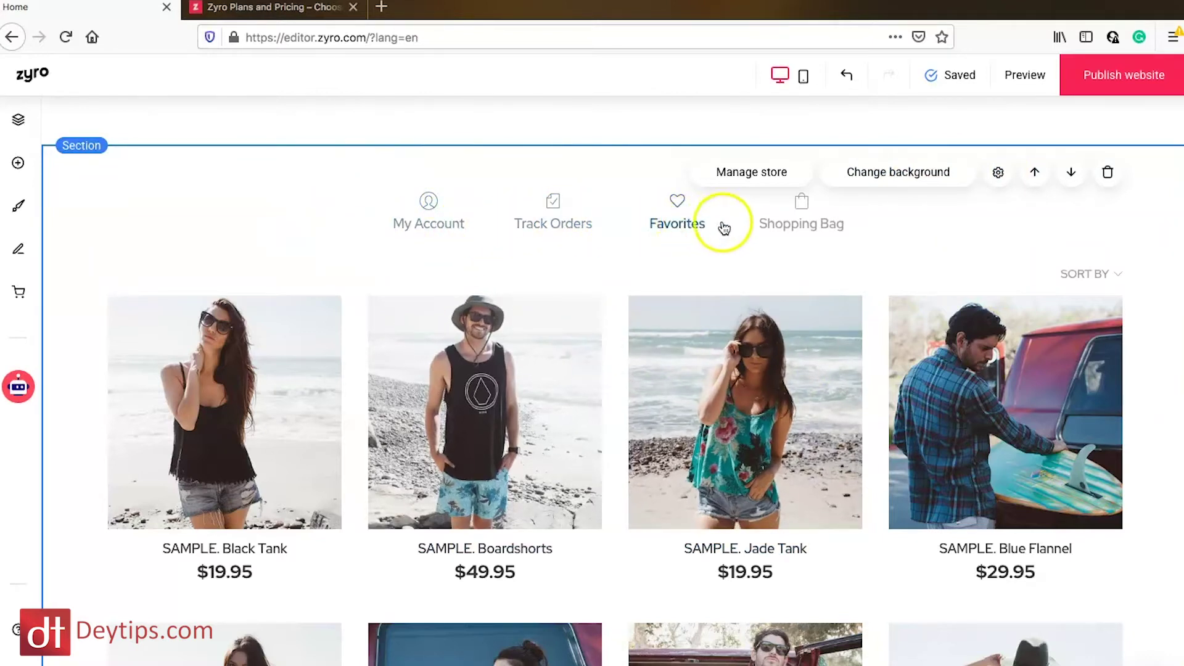
pyautogui.scroll(-1, 968, 238)
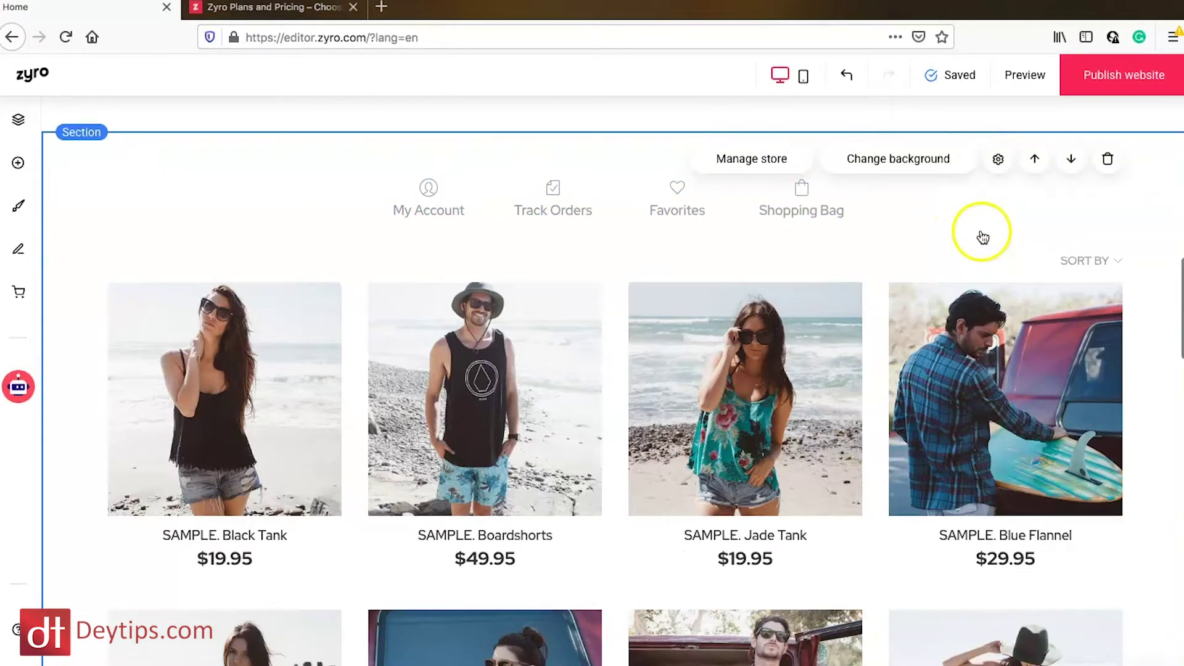
pyautogui.scroll(-5, 1025, 501)
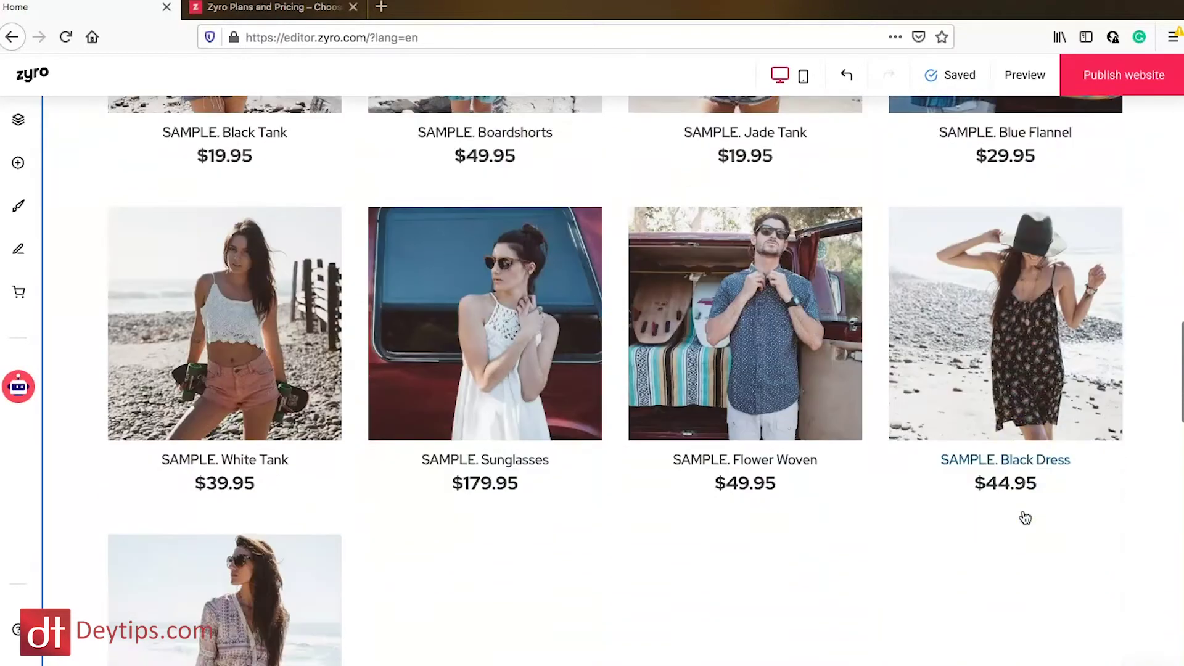
pyautogui.scroll(5, 1025, 518)
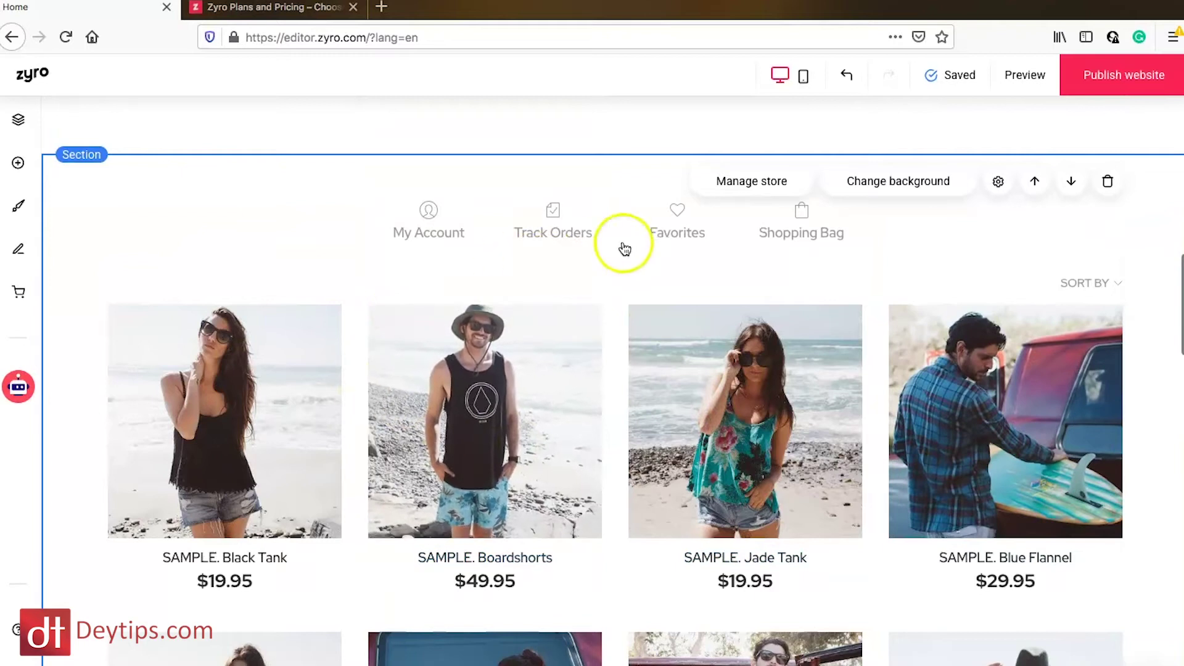
# Open the Store Manager from the sidebar store options, then go to its Products catalogue.
pyautogui.click(19, 296)
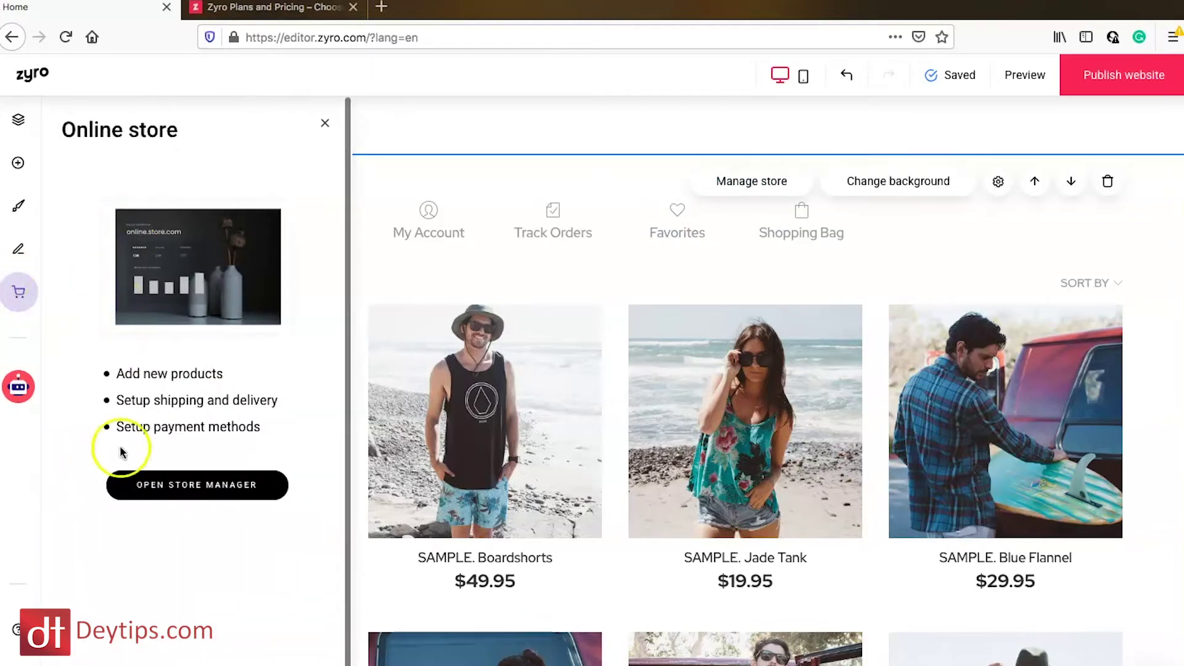
pyautogui.click(203, 490)
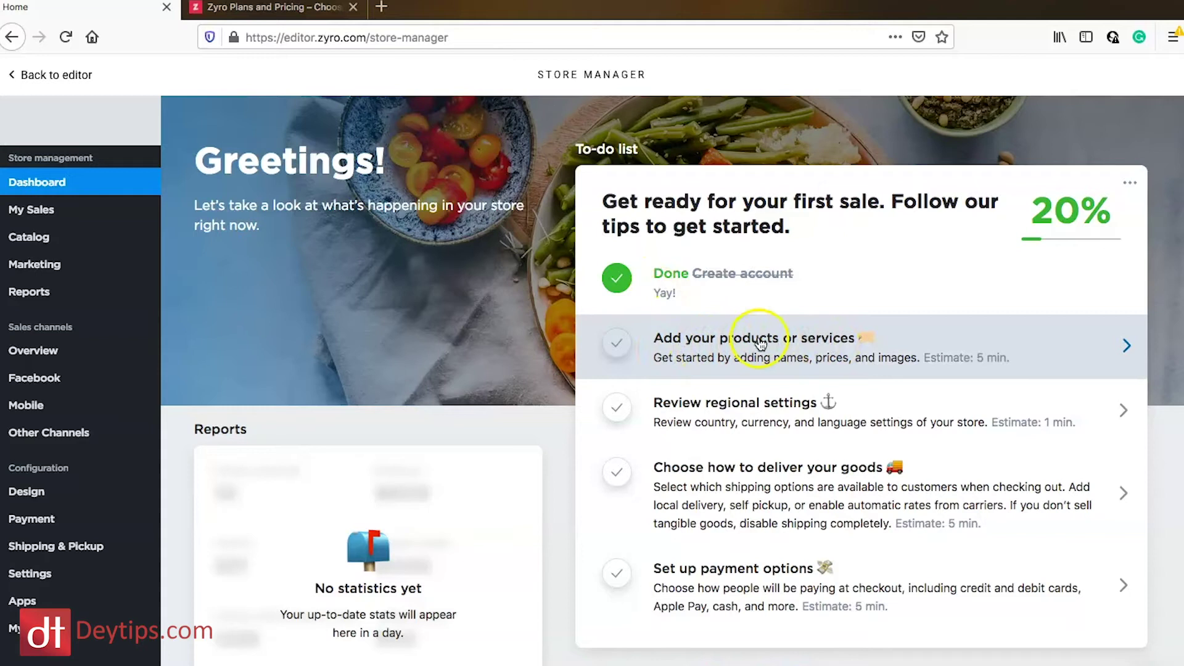
pyautogui.click(1028, 351)
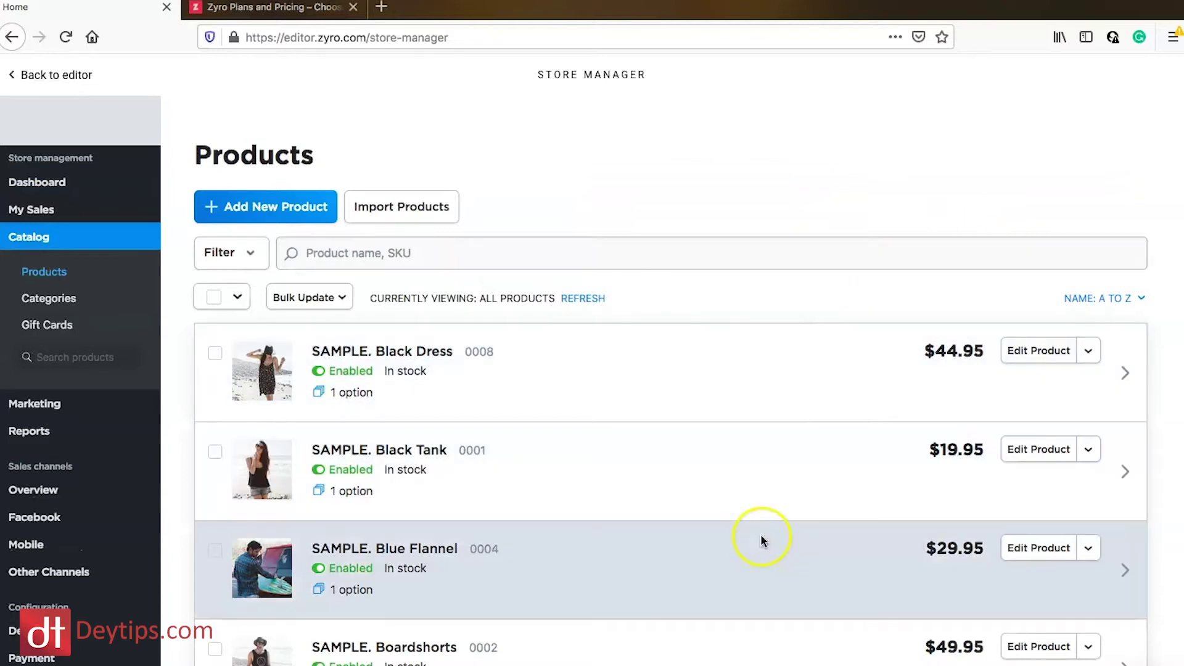
# Look through the nine sample products, then start an empty new product.
pyautogui.scroll(-4, 760, 542)
pyautogui.scroll(-8, 761, 540)
pyautogui.scroll(3, 761, 541)
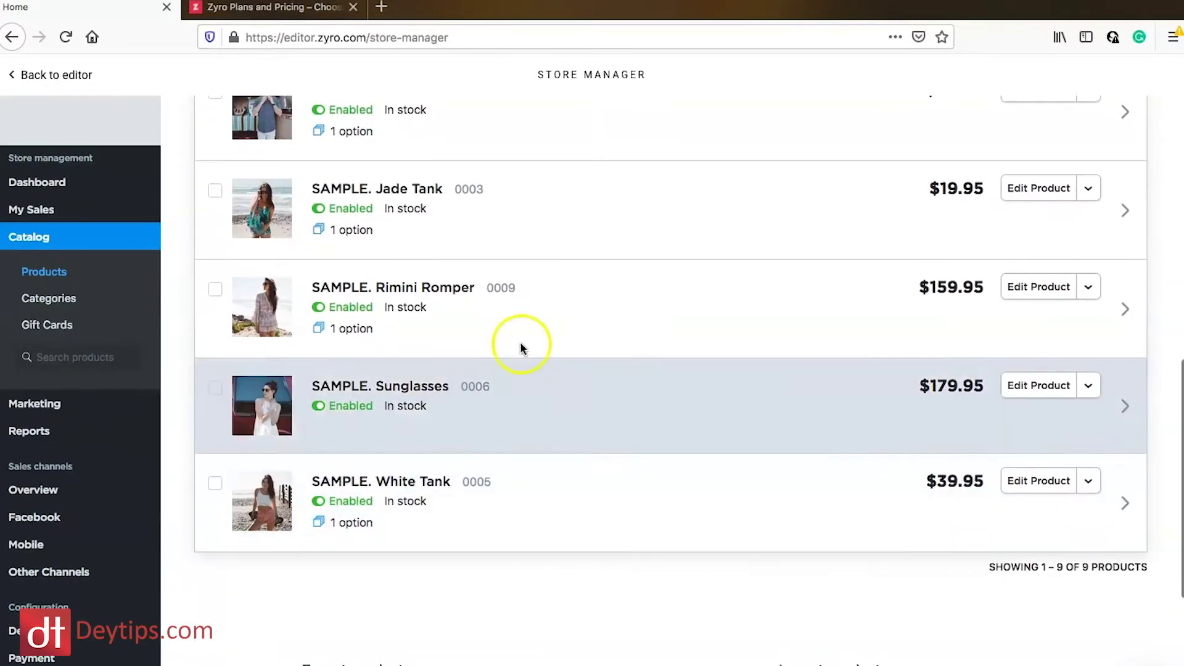
pyautogui.scroll(10, 507, 332)
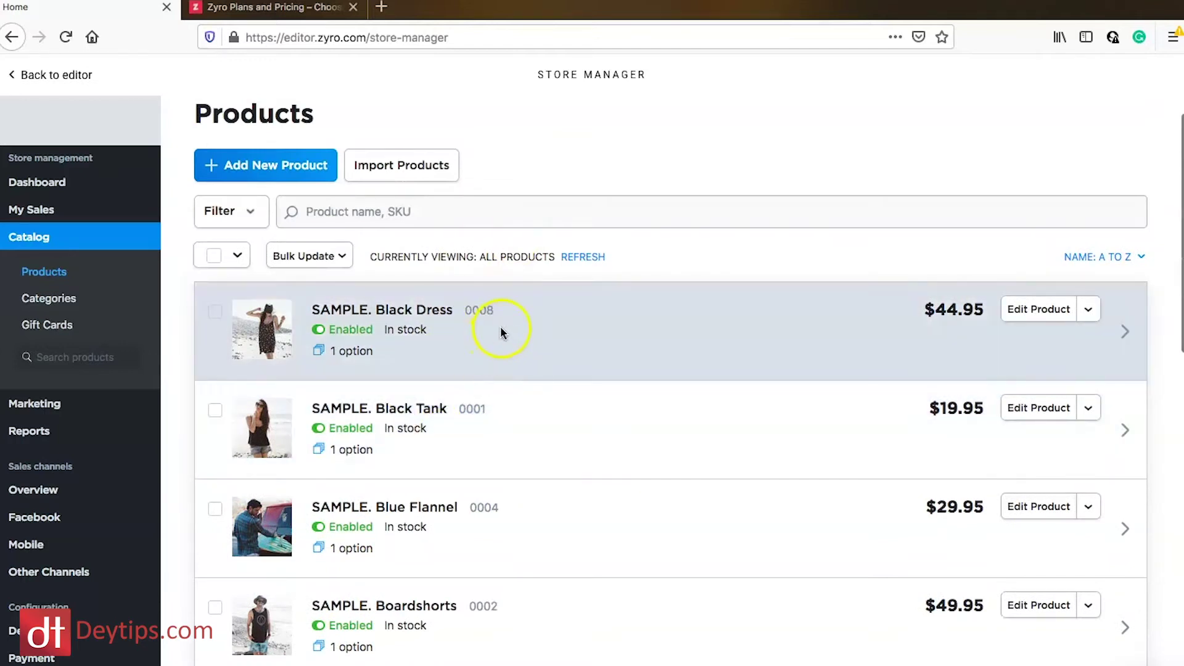
pyautogui.scroll(1, 500, 329)
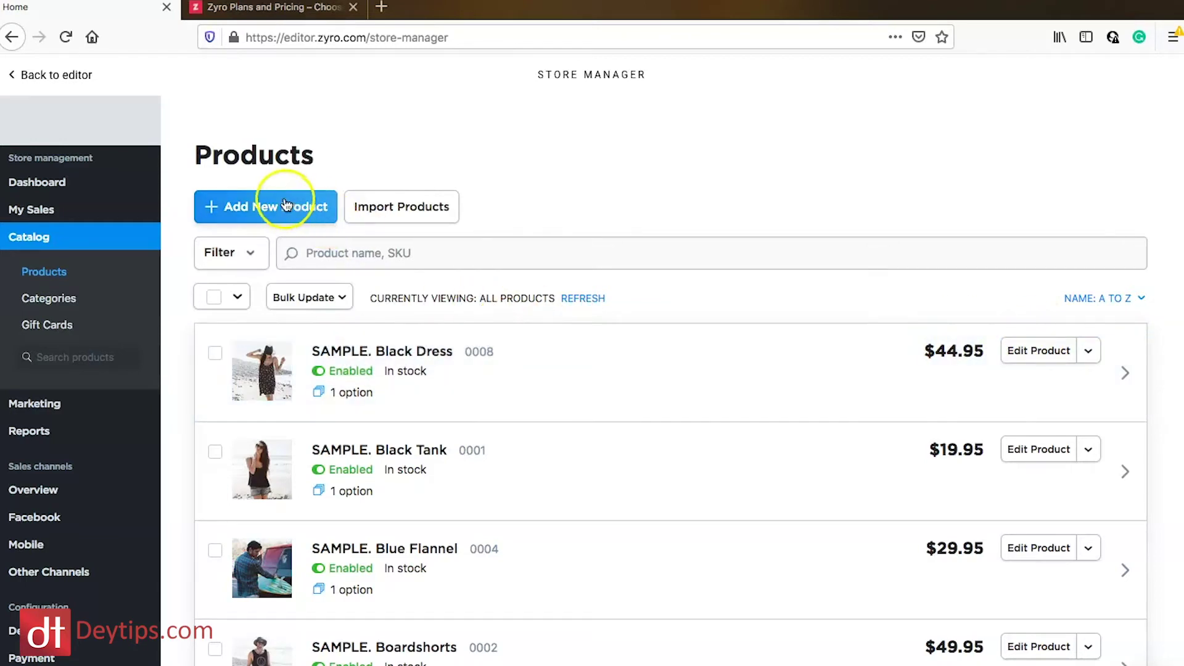
pyautogui.click(267, 218)
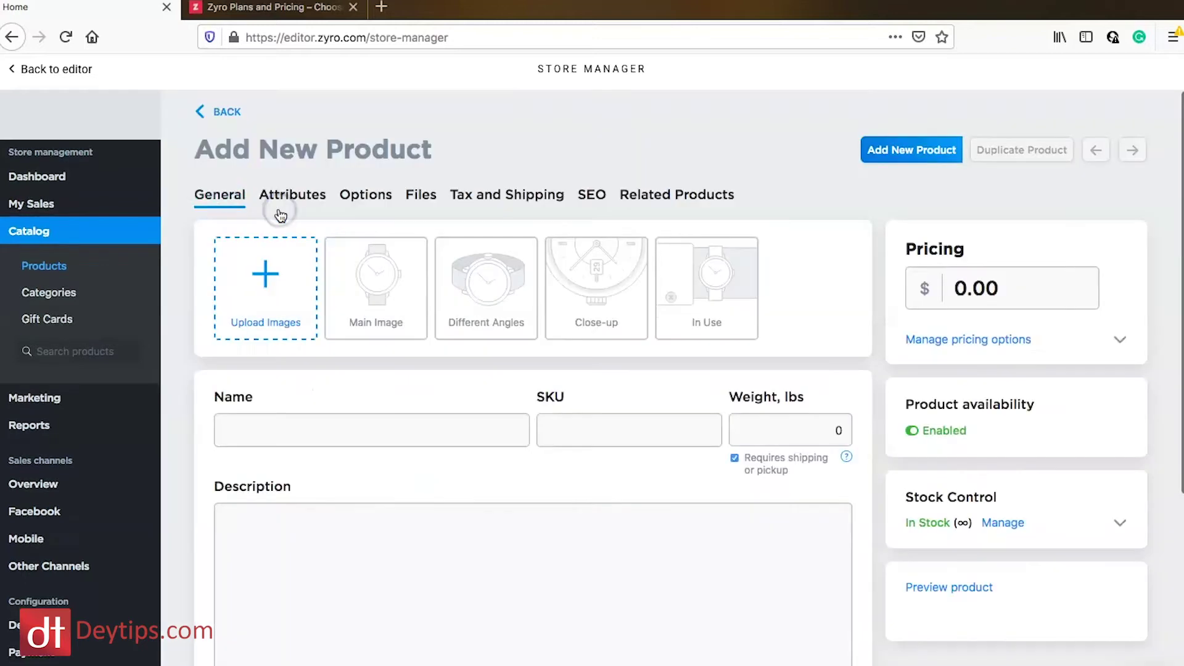
pyautogui.click(271, 300)
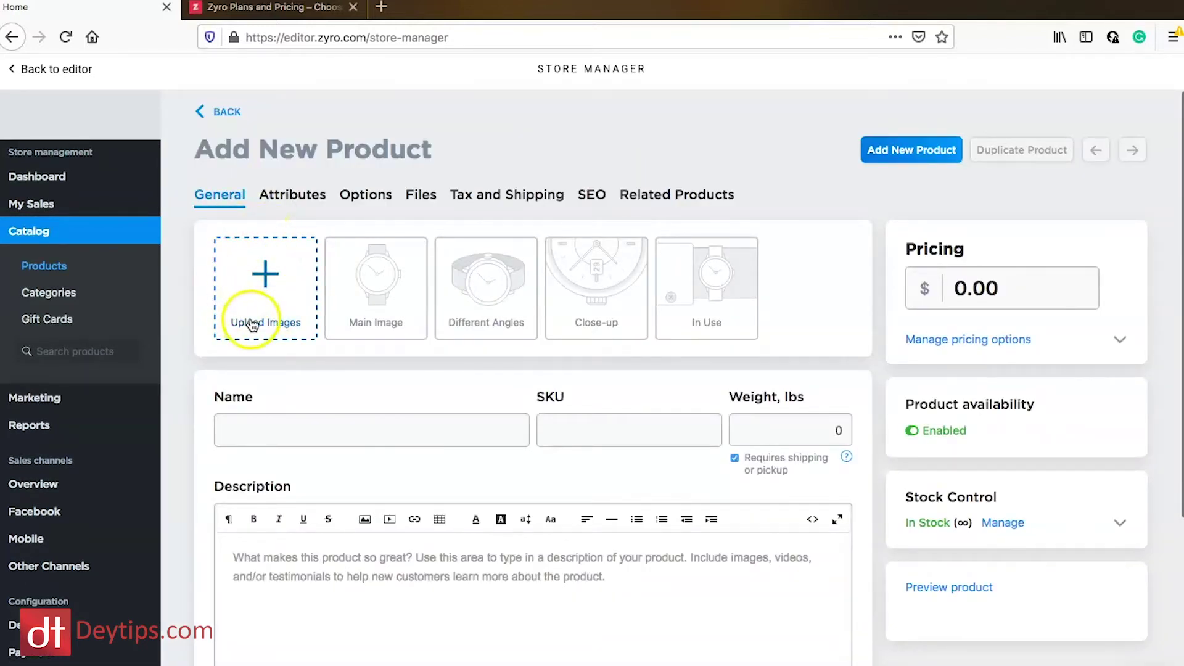
# Abandon the empty Add New Product form without saving and return to the Products list.
pyautogui.scroll(-2, 252, 324)
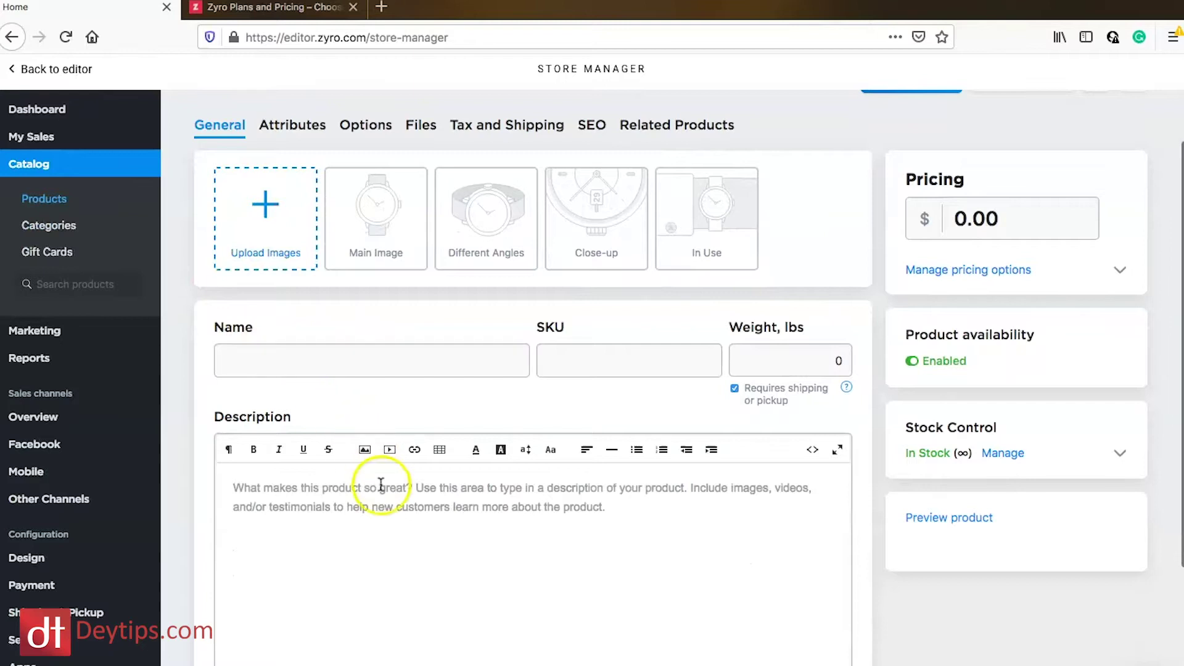
pyautogui.scroll(-2, 383, 484)
pyautogui.scroll(4, 908, 122)
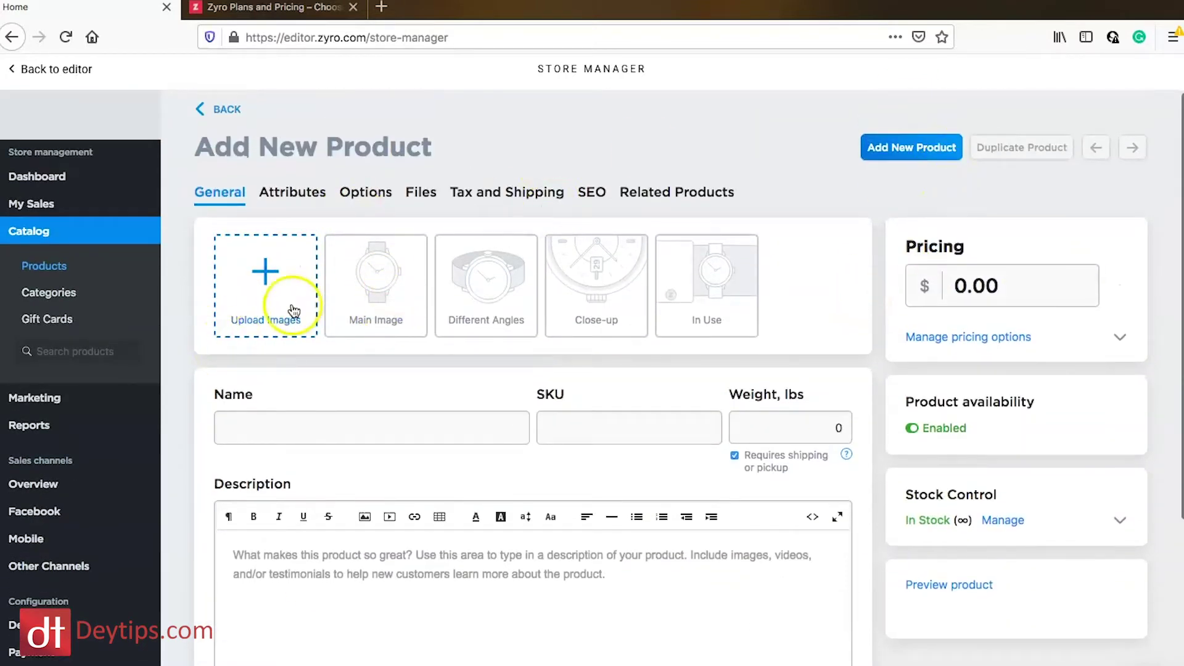
pyautogui.scroll(-5, 342, 369)
pyautogui.scroll(5, 341, 372)
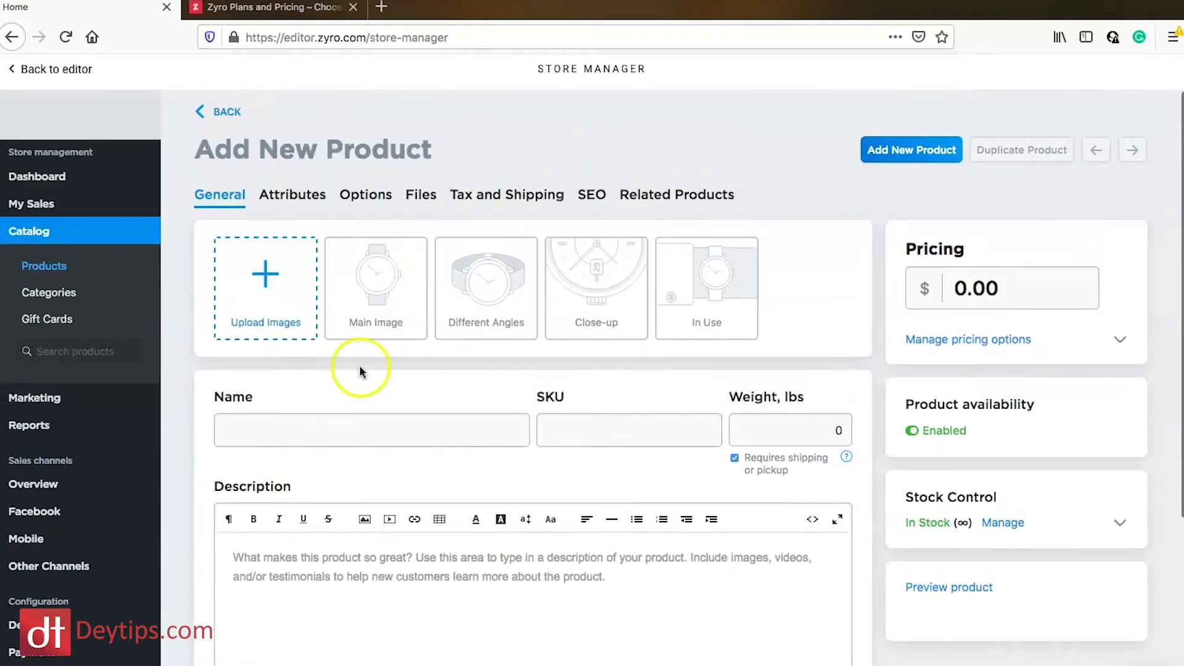
pyautogui.click(203, 114)
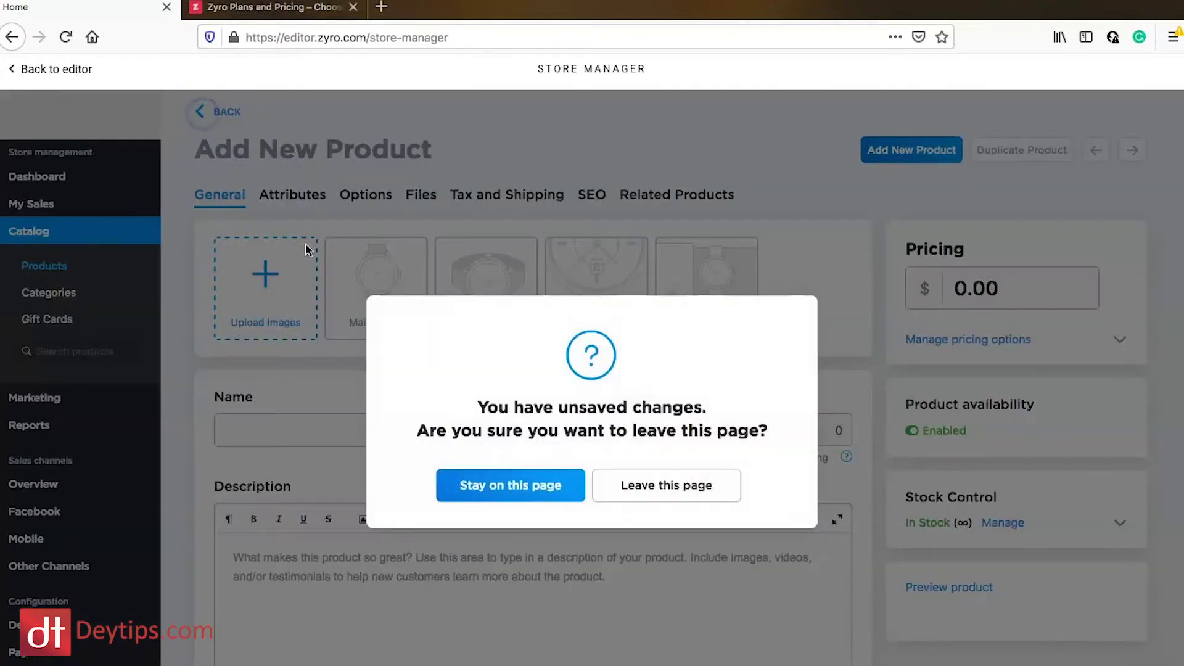
pyautogui.click(645, 487)
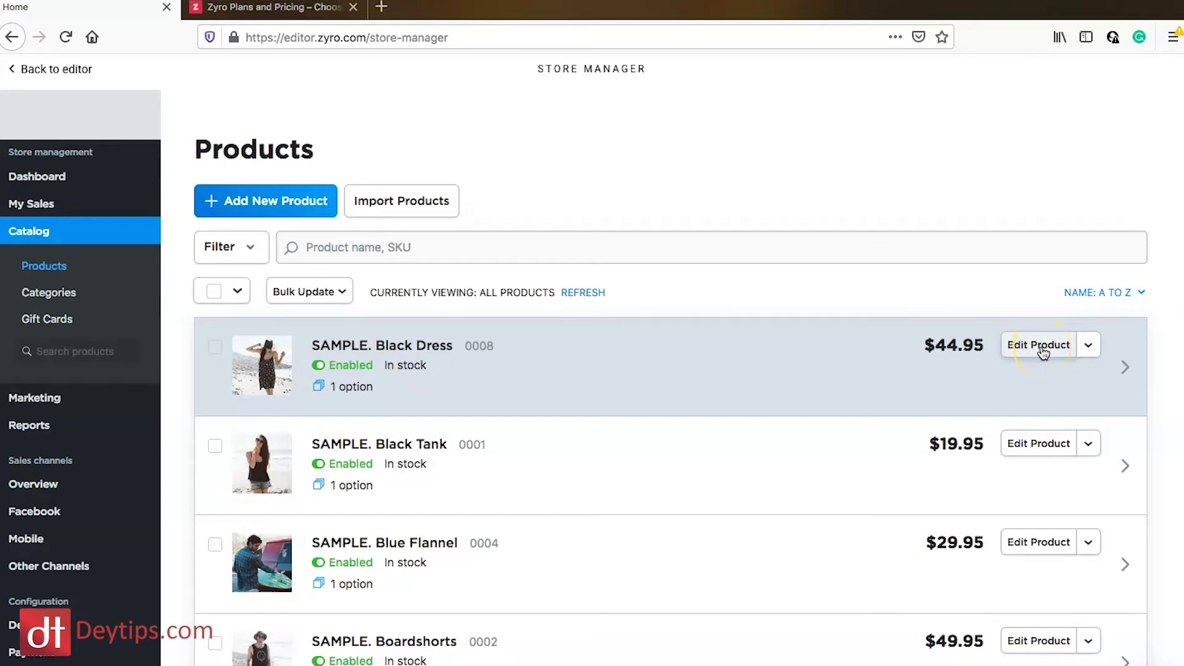
# Open the SAMPLE. Black Dress product for editing and select its whole name.
pyautogui.click(1043, 345)
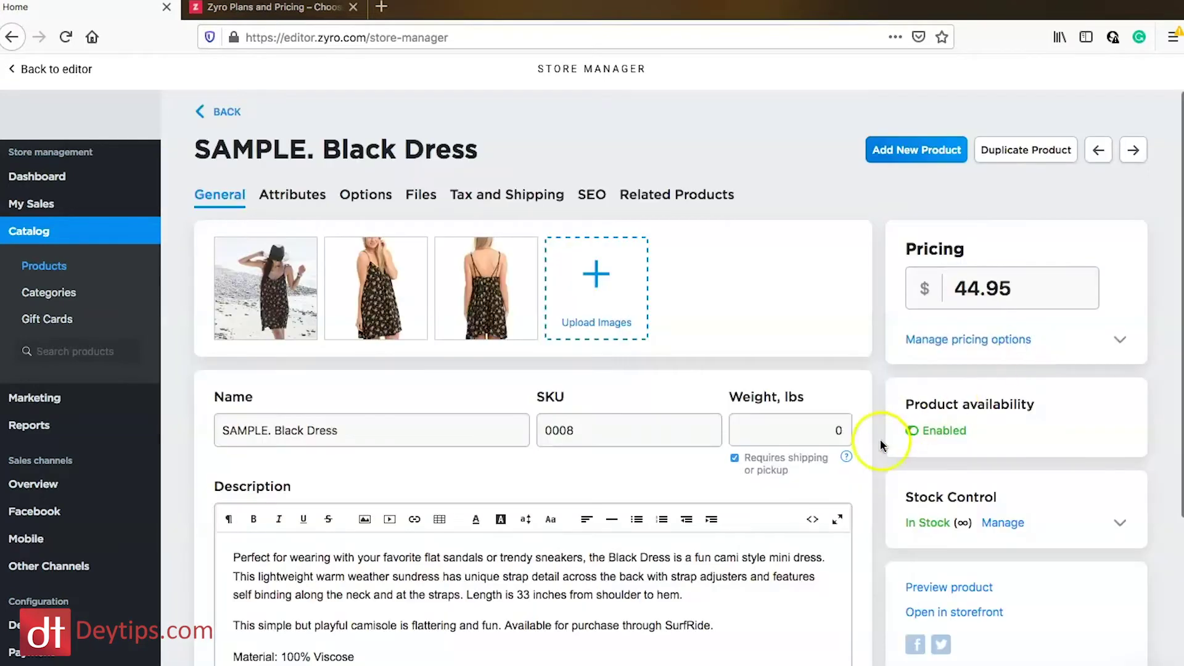
pyautogui.scroll(-5, 681, 524)
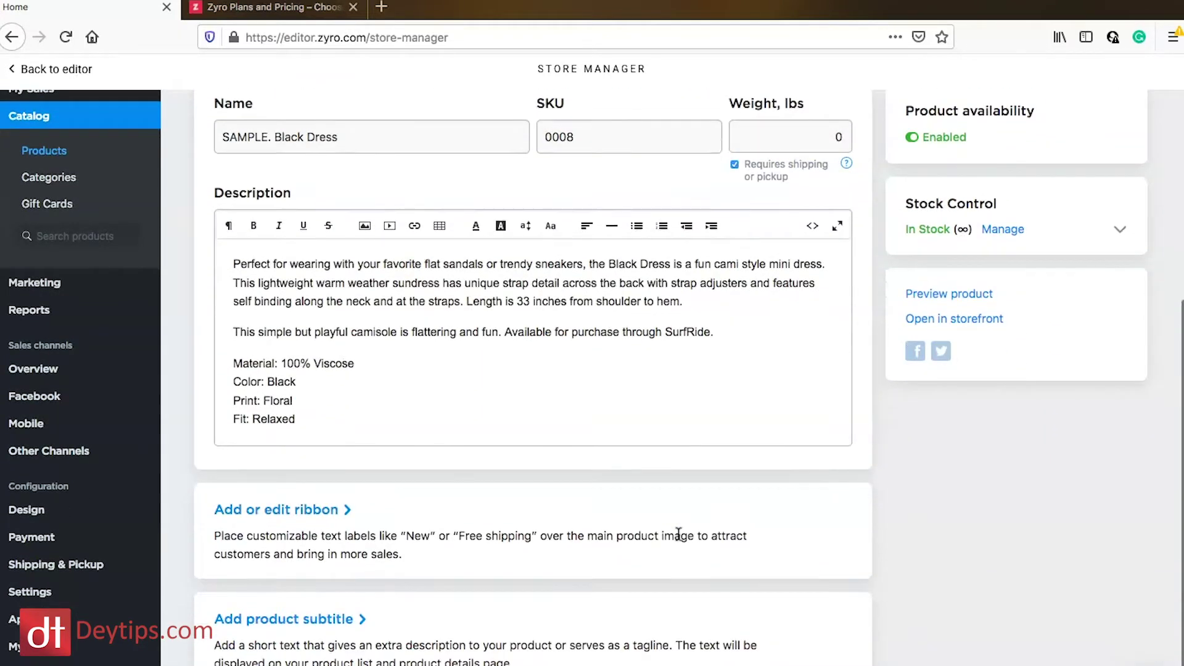
pyautogui.scroll(5, 678, 528)
pyautogui.moveTo(518, 244)
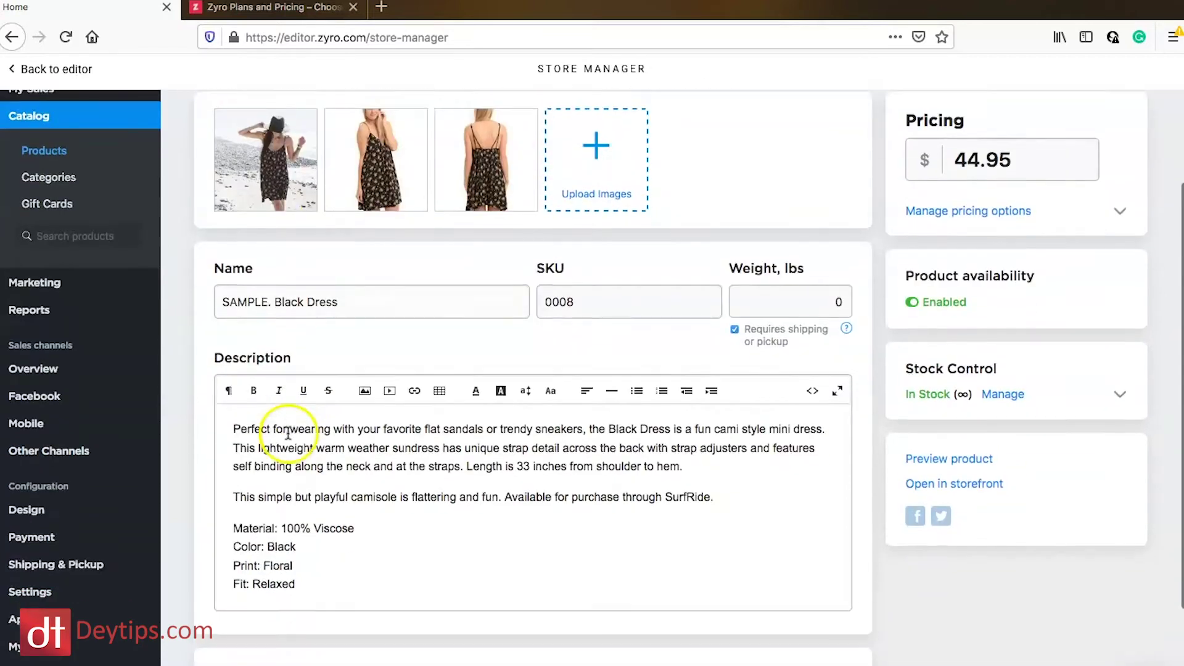
pyautogui.scroll(-2, 305, 431)
pyautogui.click(371, 288)
pyautogui.click(234, 276)
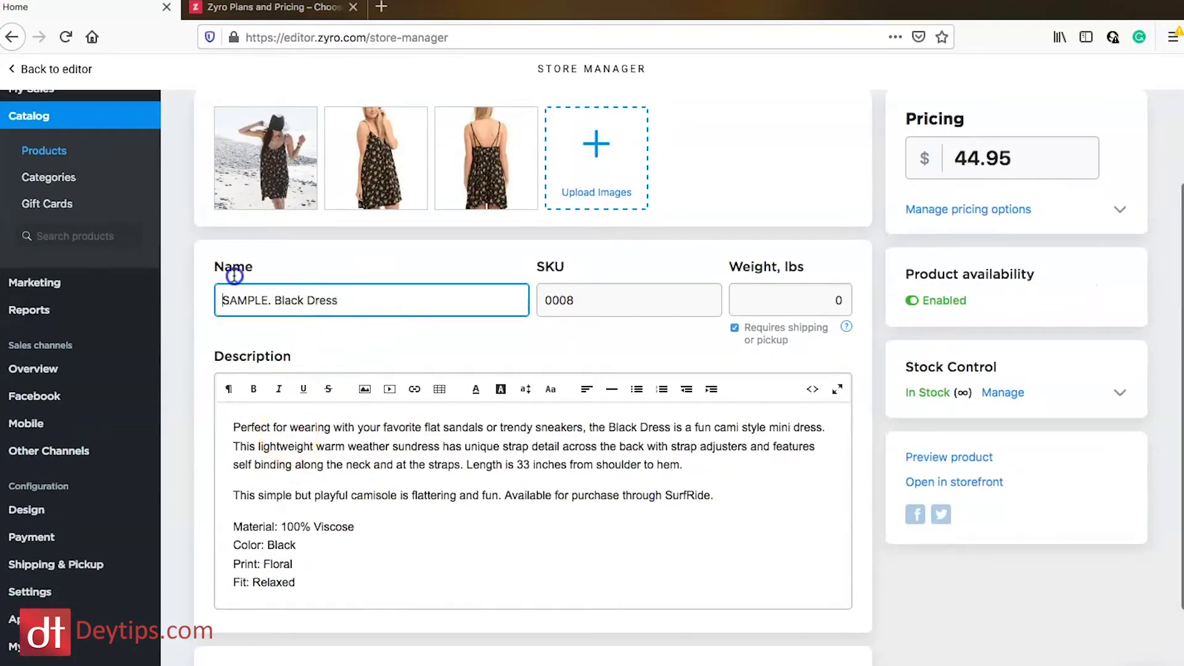
pyautogui.tripleClick(307, 299)
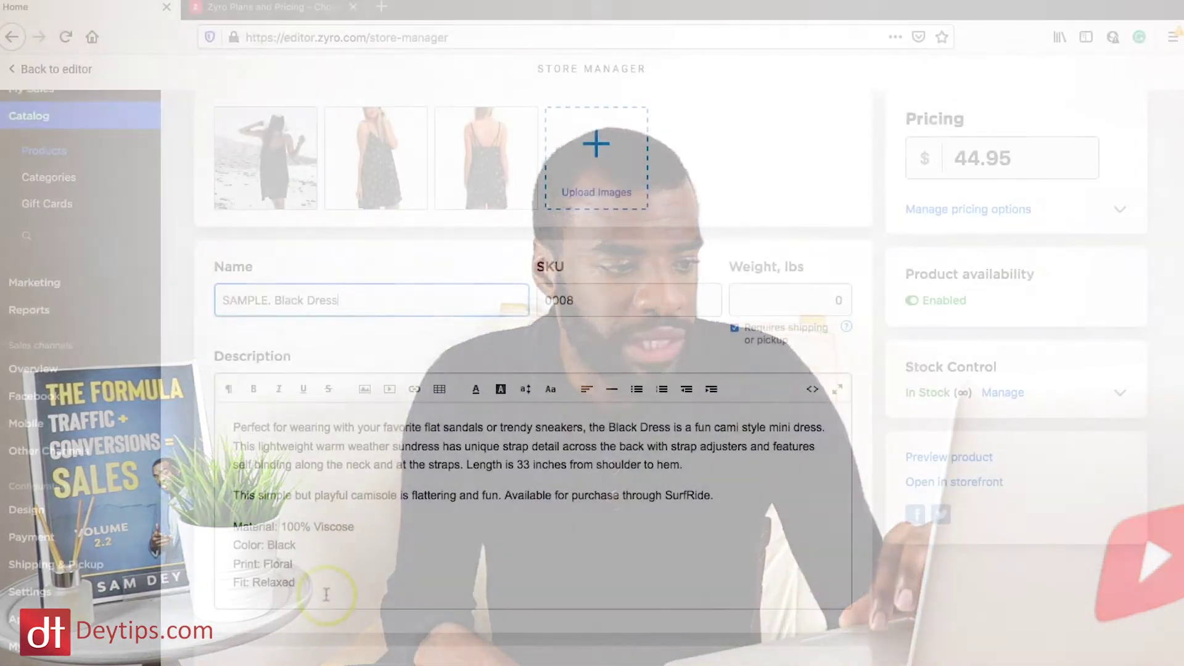
pyautogui.moveTo(326, 594); pyautogui.dragTo(220, 417)
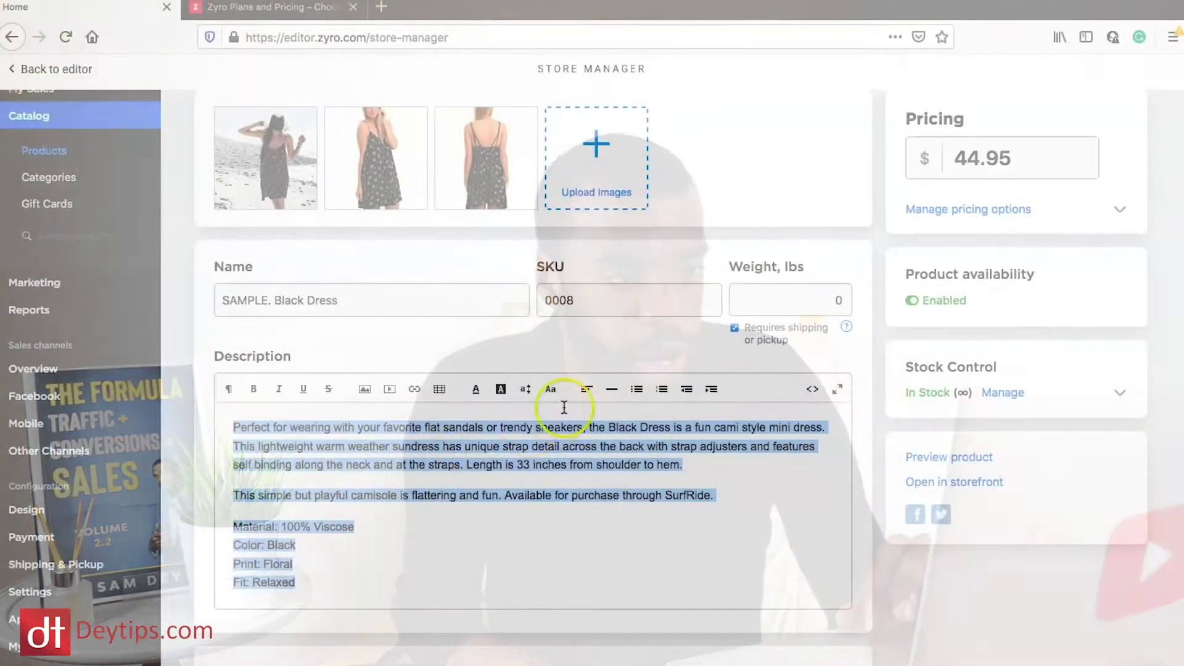
# Move through the Black Dress SKU and $44.95 price fields and expand its pricing options.
pyautogui.scroll(3, 606, 288)
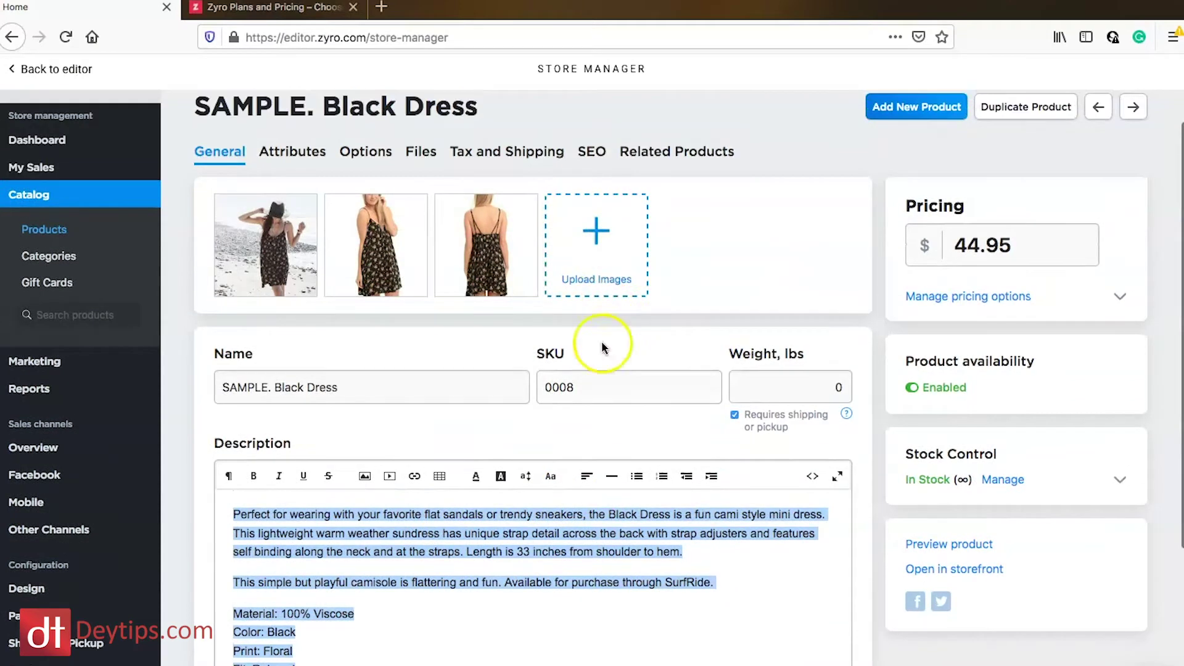
pyautogui.click(580, 389)
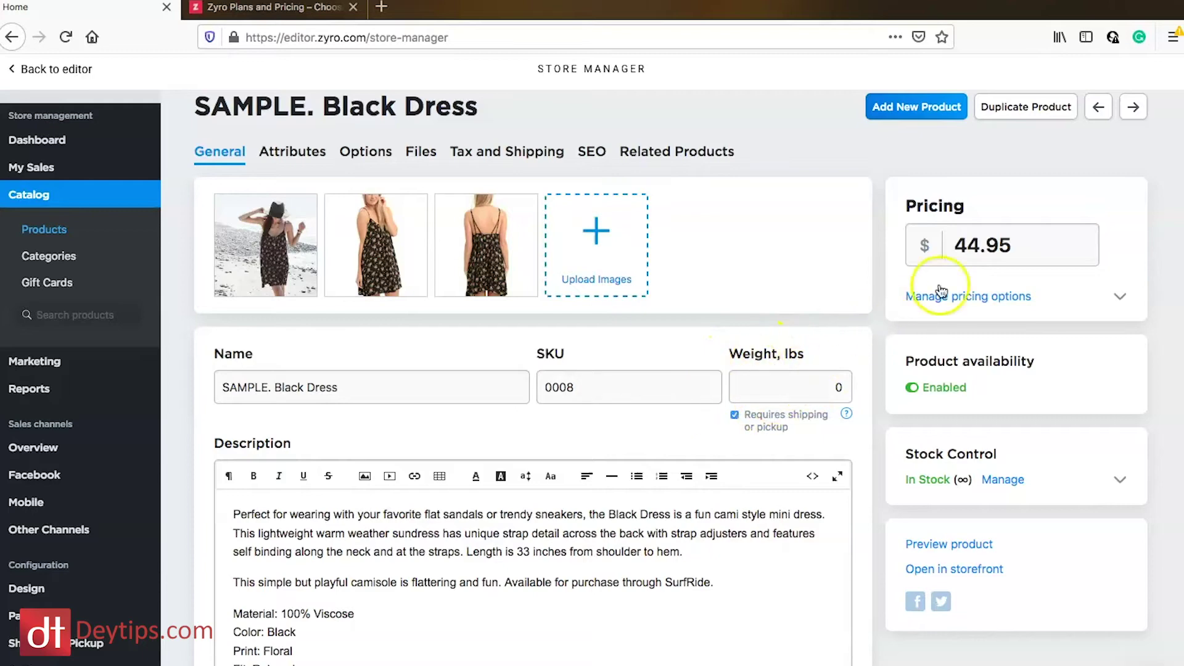
pyautogui.click(1014, 246)
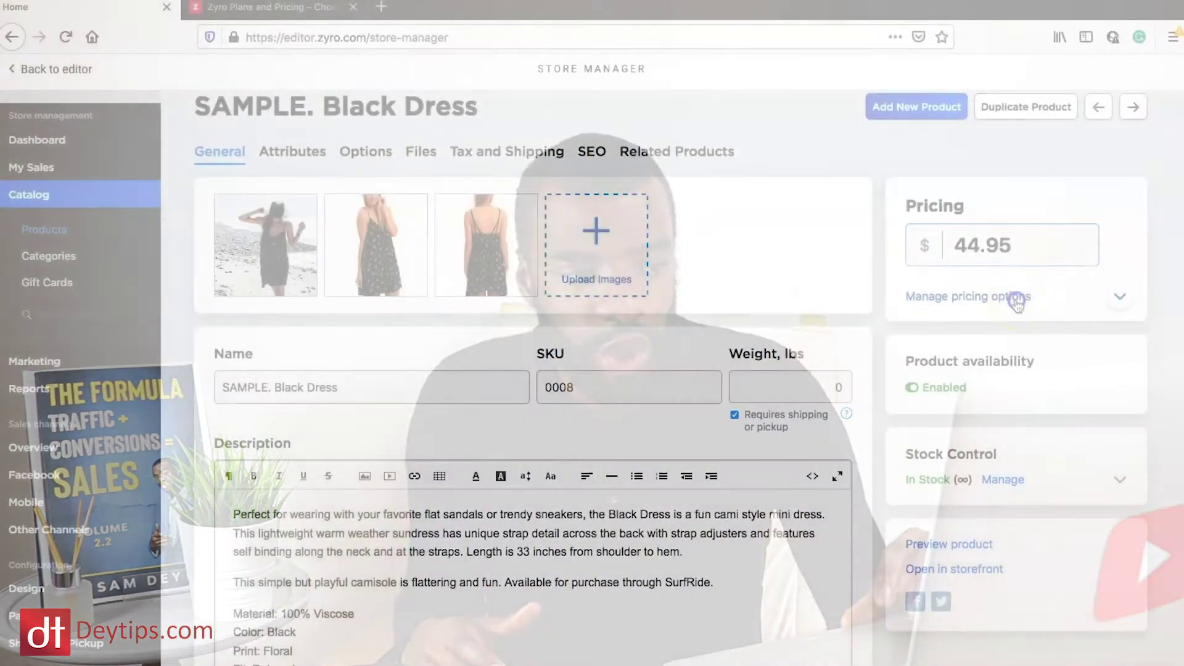
pyautogui.click(1016, 301)
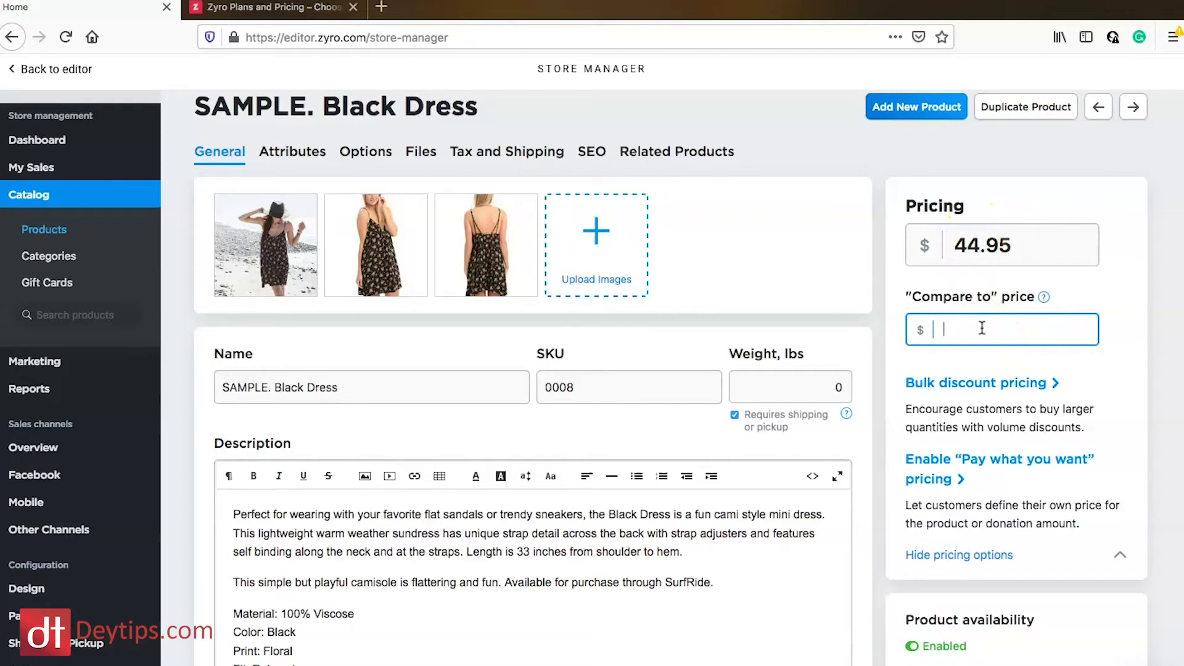
# Enter 100 as the Black Dress's Compare to price beside its $44.95 price.
pyautogui.write('100')
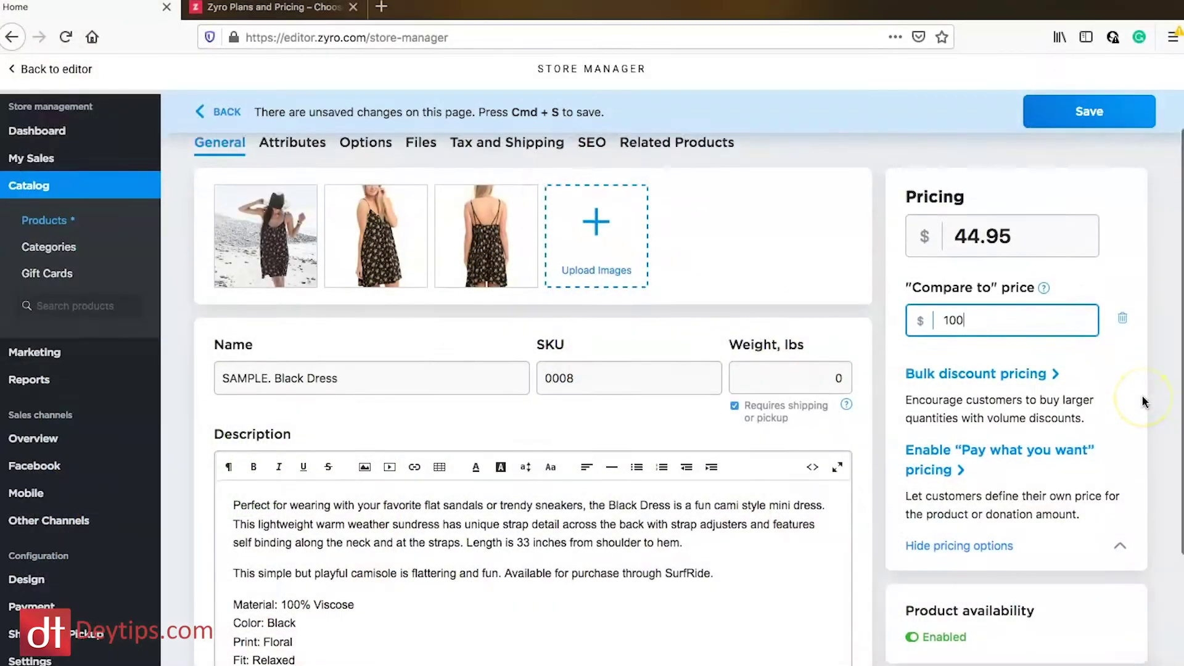
pyautogui.scroll(-1, 1141, 397)
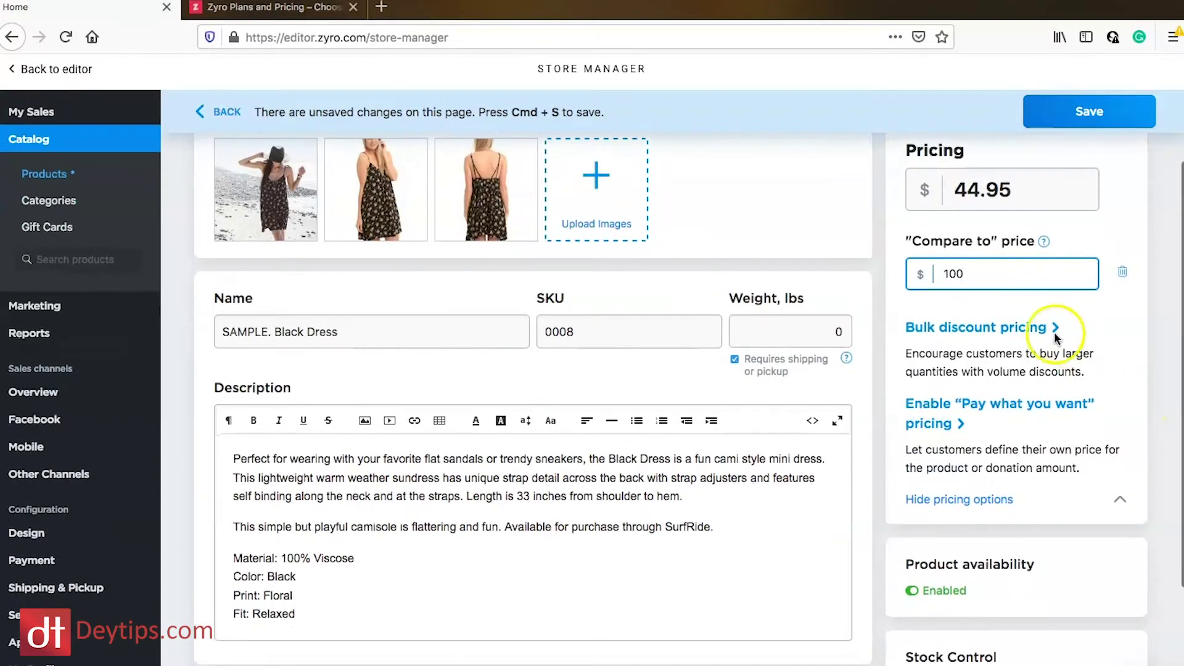
# Expand Bulk discount pricing and start a new row in its empty Qty field.
pyautogui.click(978, 337)
pyautogui.scroll(-1, 956, 375)
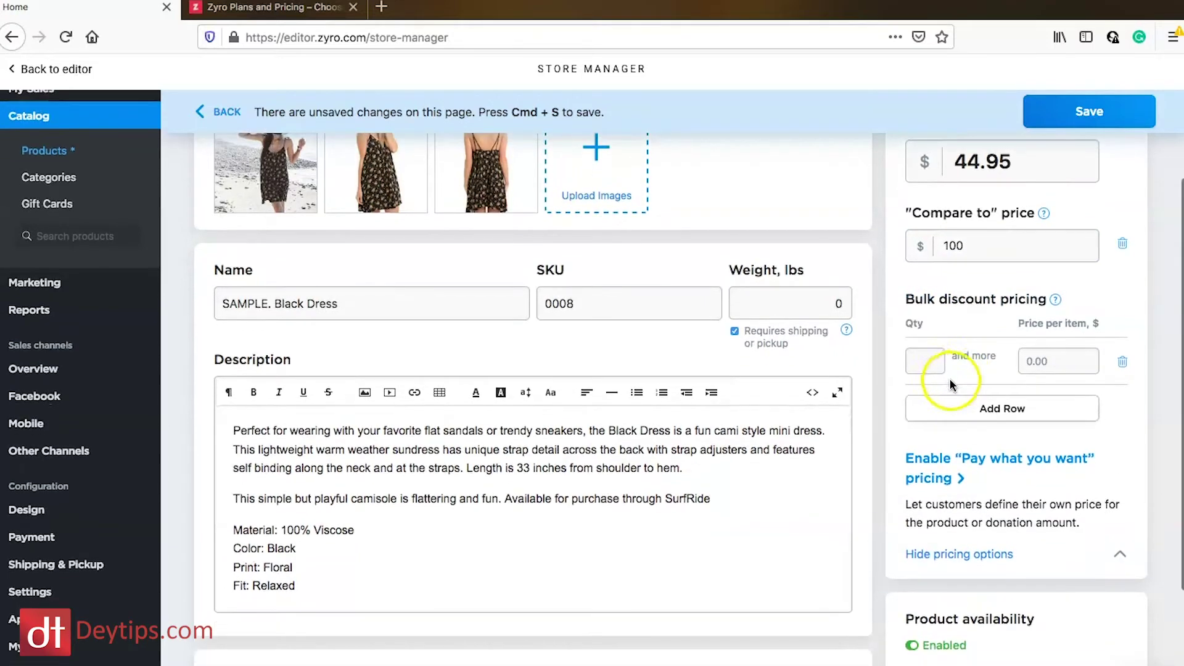
pyautogui.click(924, 361)
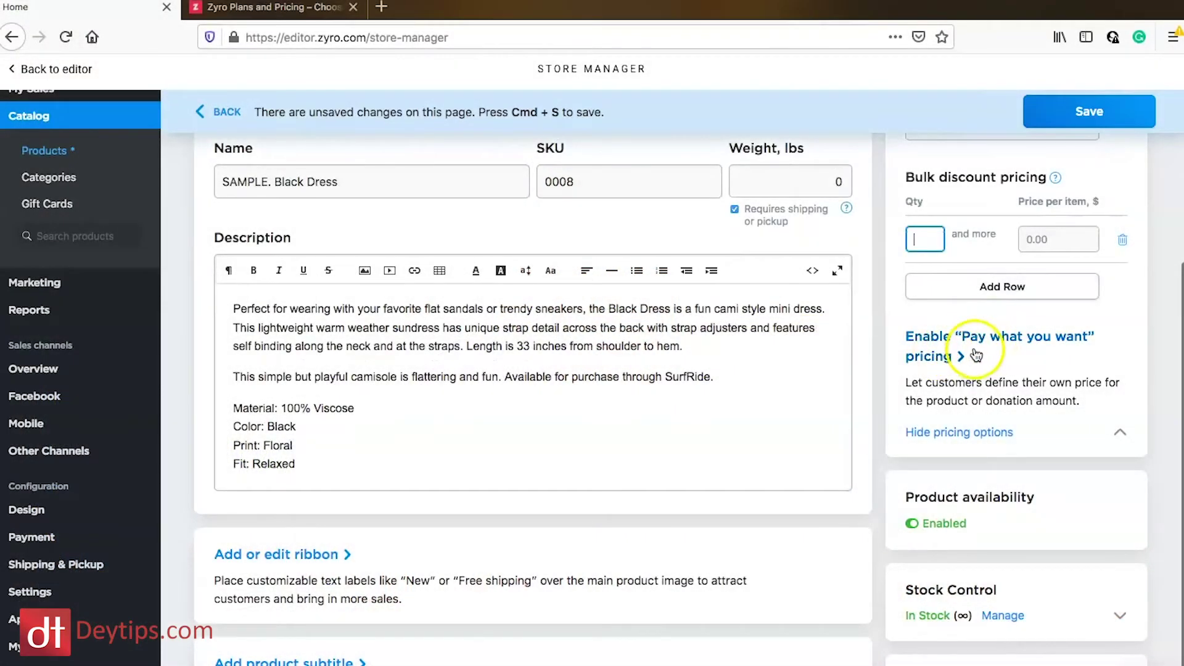
pyautogui.scroll(1, 993, 345)
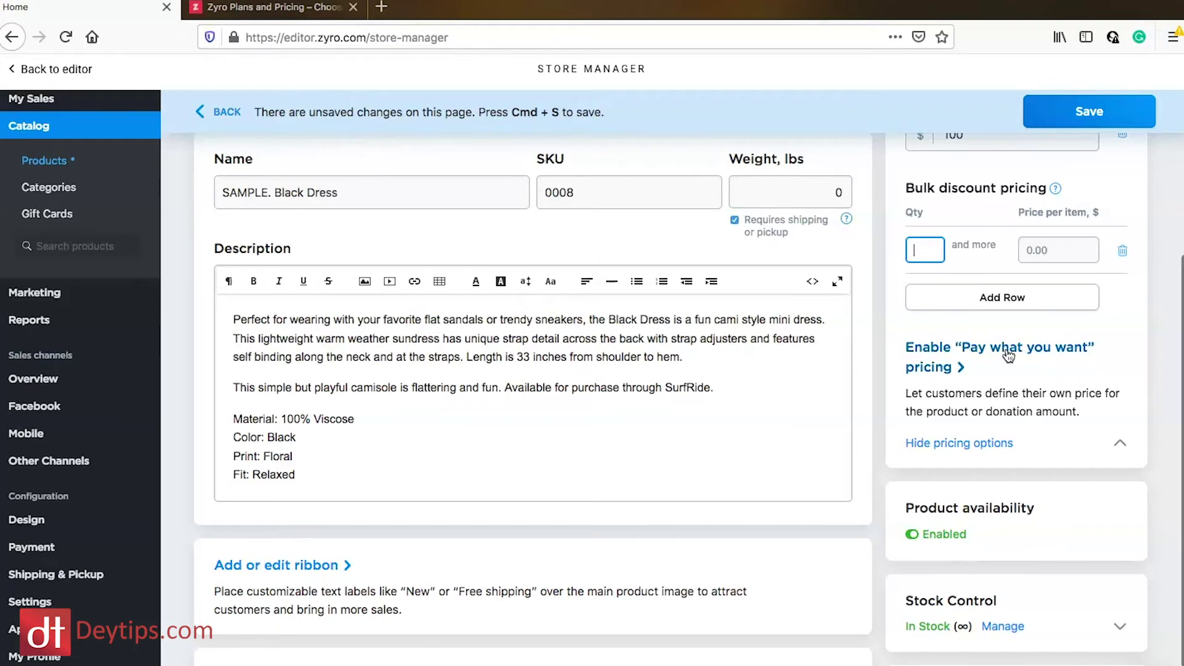
# Limit the Black Dress stock to 10 items, with the low-stock note threshold at 0.
pyautogui.scroll(-3, 1008, 356)
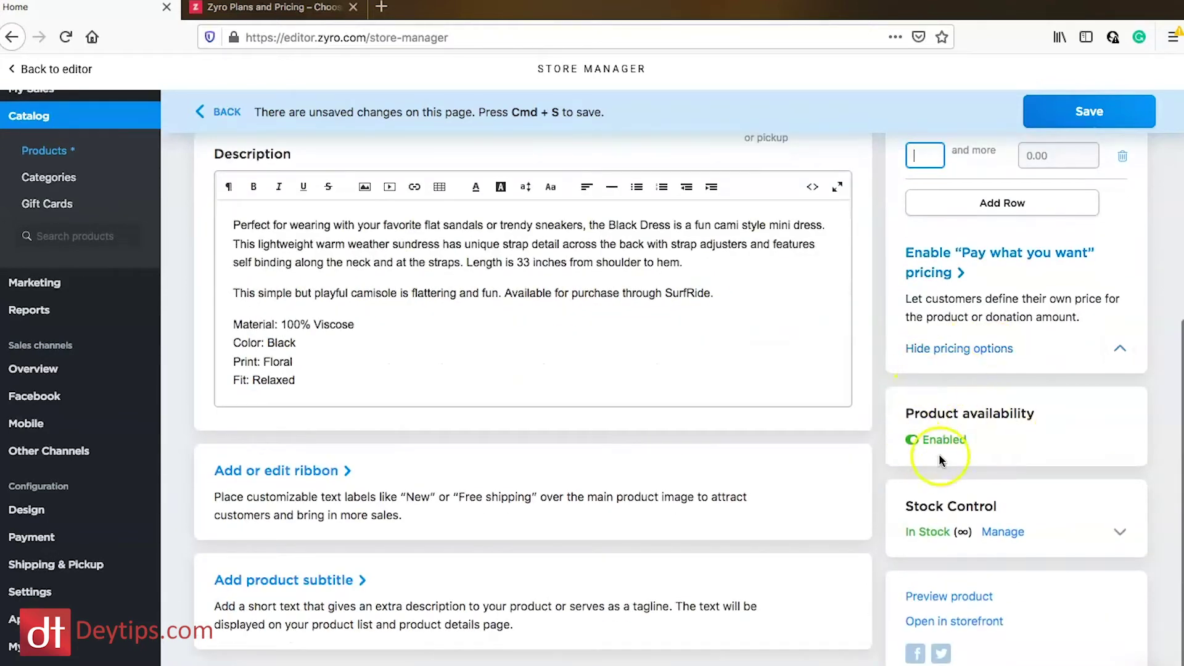
pyautogui.click(915, 439)
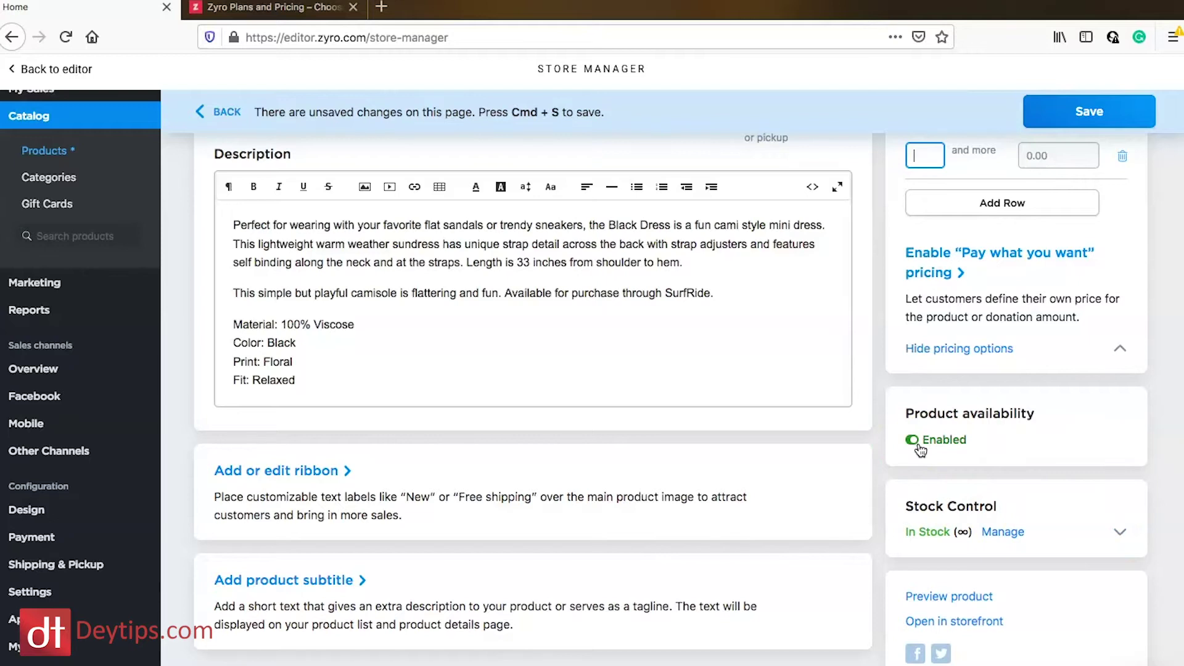
pyautogui.click(1123, 534)
pyautogui.scroll(-3, 1057, 561)
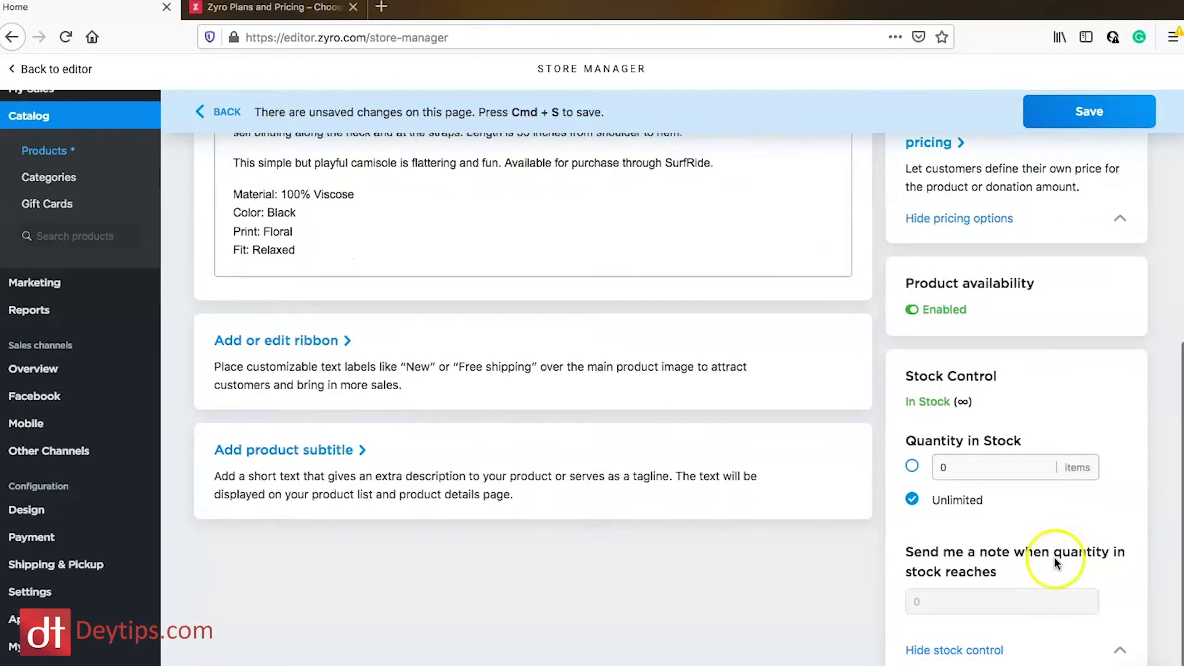
pyautogui.click(985, 419)
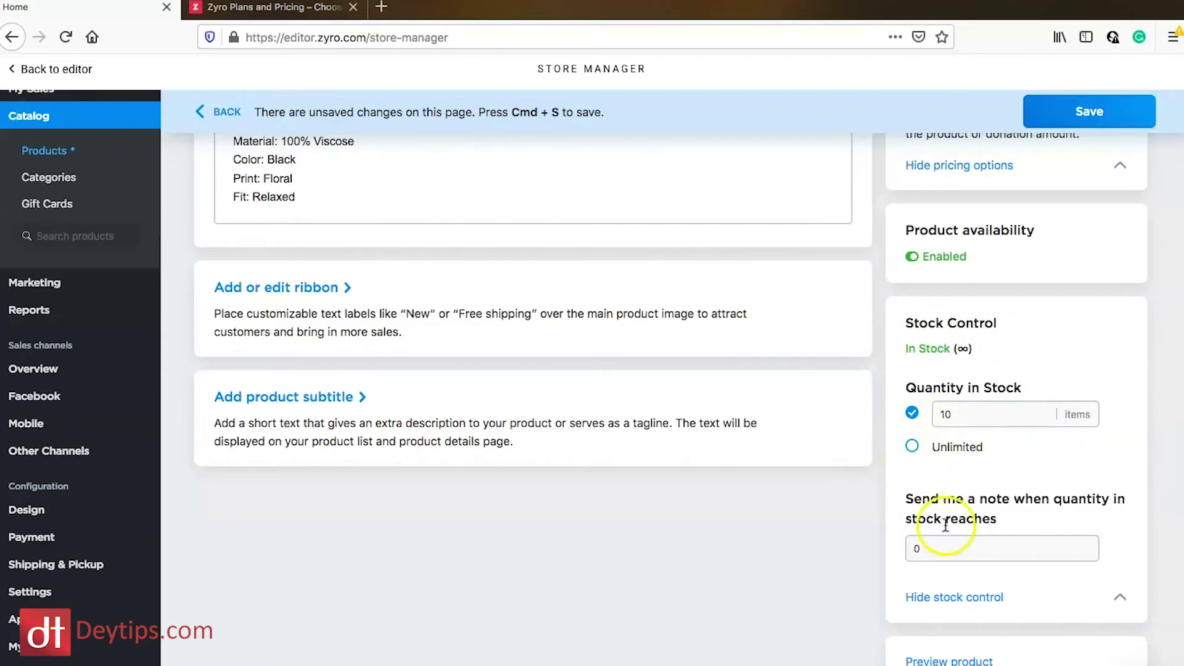
pyautogui.scroll(-1, 867, 526)
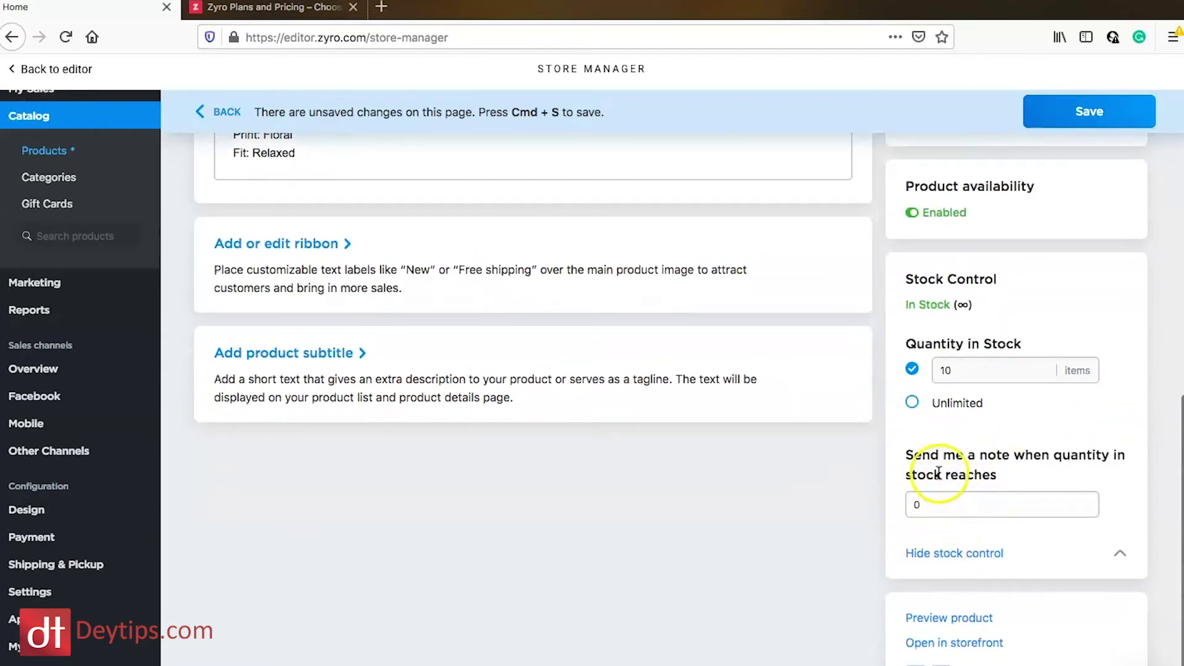
pyautogui.click(977, 503)
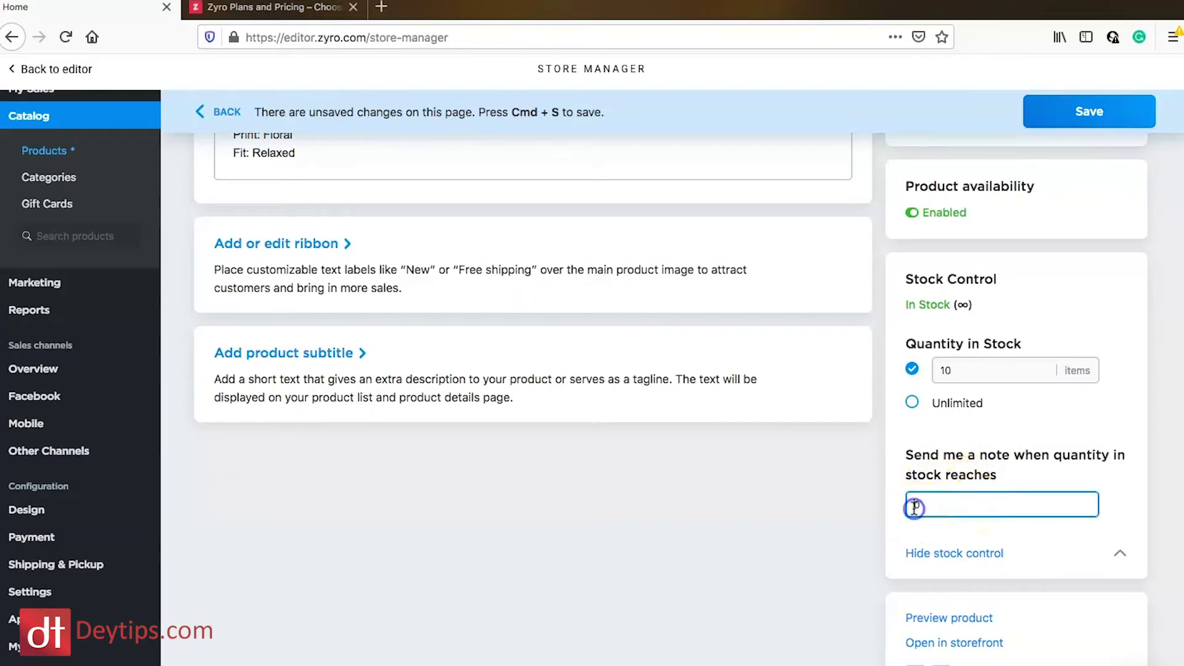
pyautogui.scroll(-1, 914, 508)
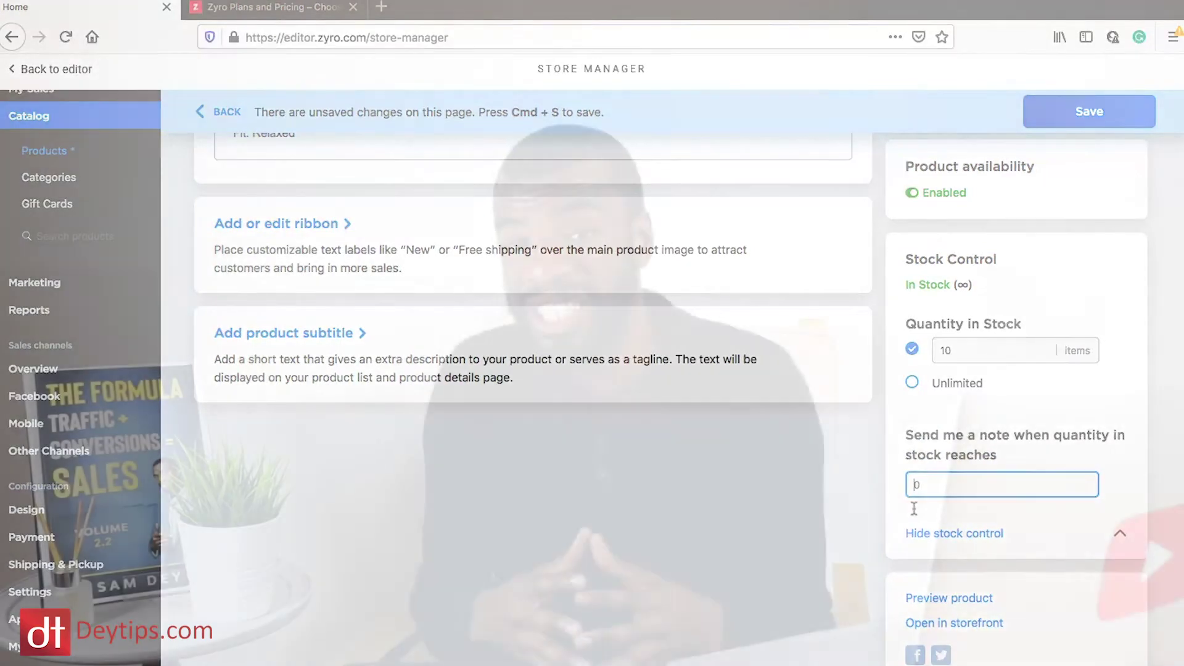
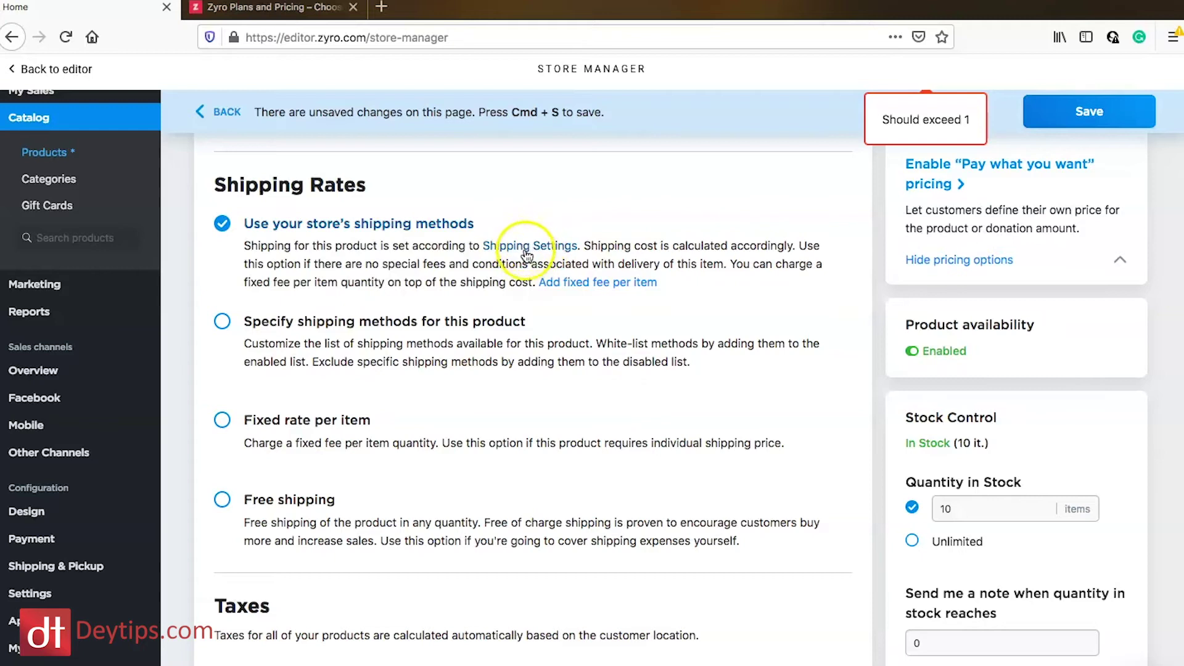
pyautogui.scroll(-3, 552, 256)
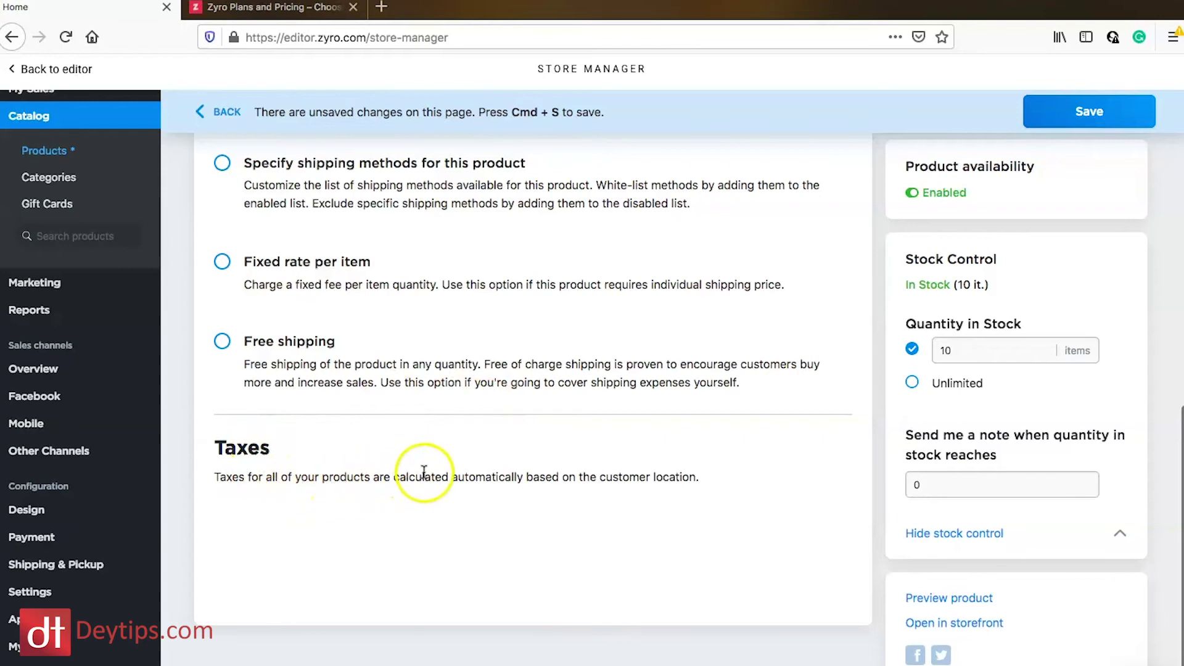
pyautogui.scroll(7, 750, 348)
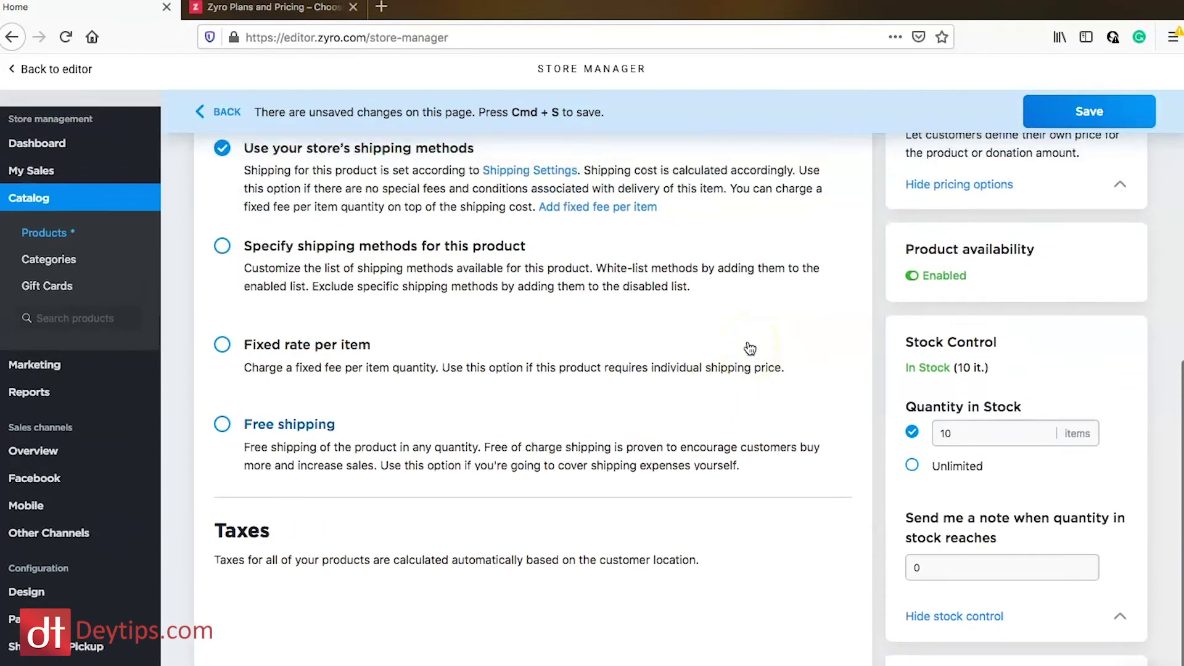
pyautogui.scroll(3, 750, 348)
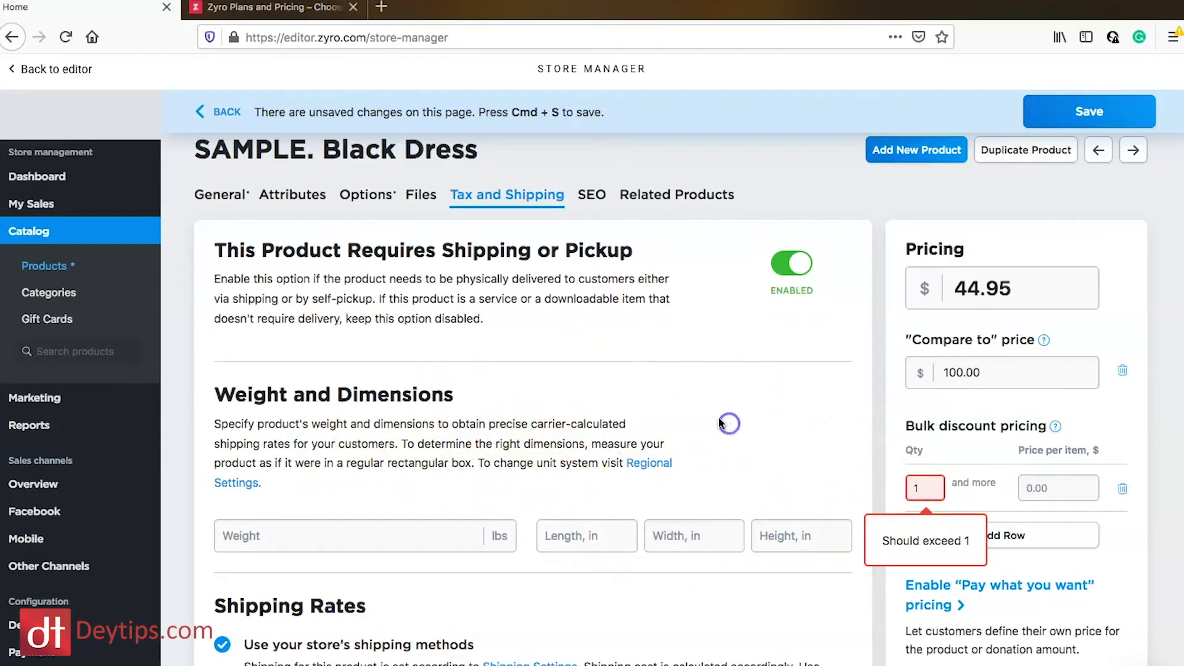
# Review the Black Dress's SEO page title and meta description by selecting each field's text.
pyautogui.click(592, 195)
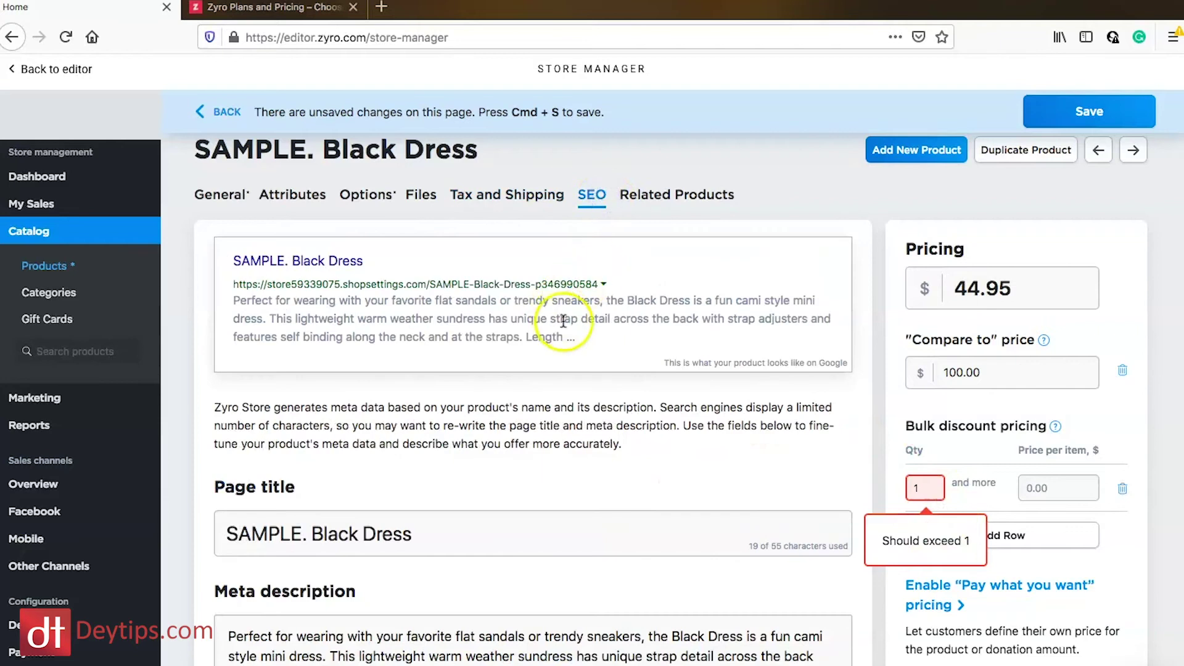
pyautogui.scroll(-4, 527, 337)
pyautogui.moveTo(466, 321); pyautogui.dragTo(188, 304)
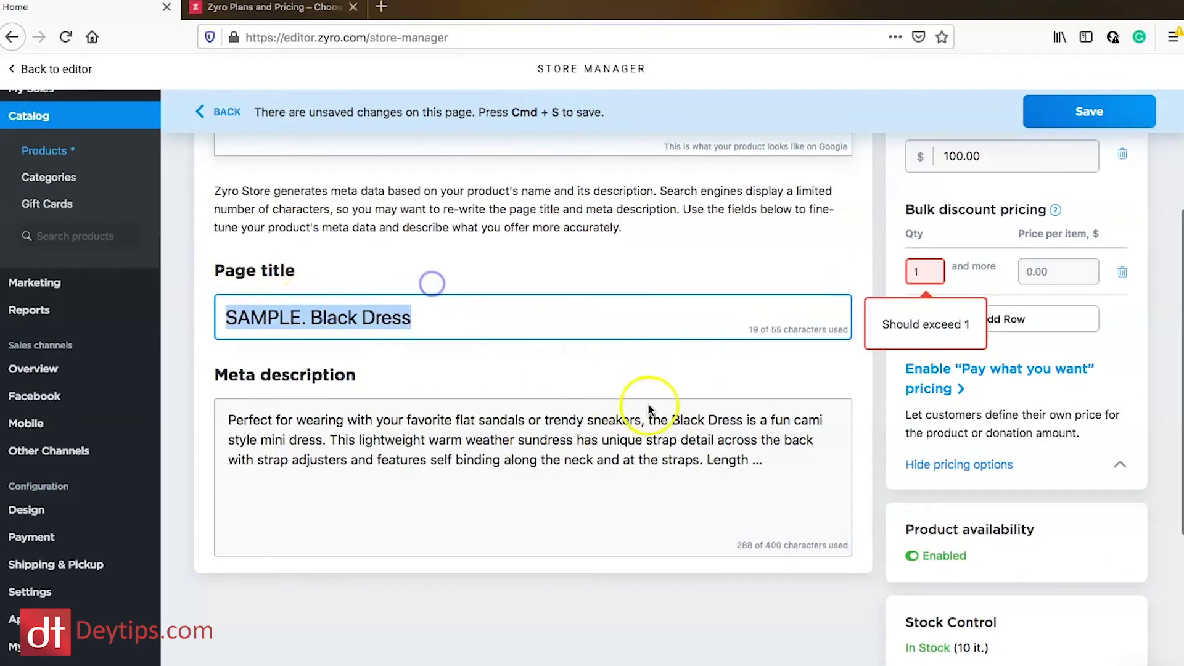
pyautogui.moveTo(783, 465); pyautogui.dragTo(281, 414)
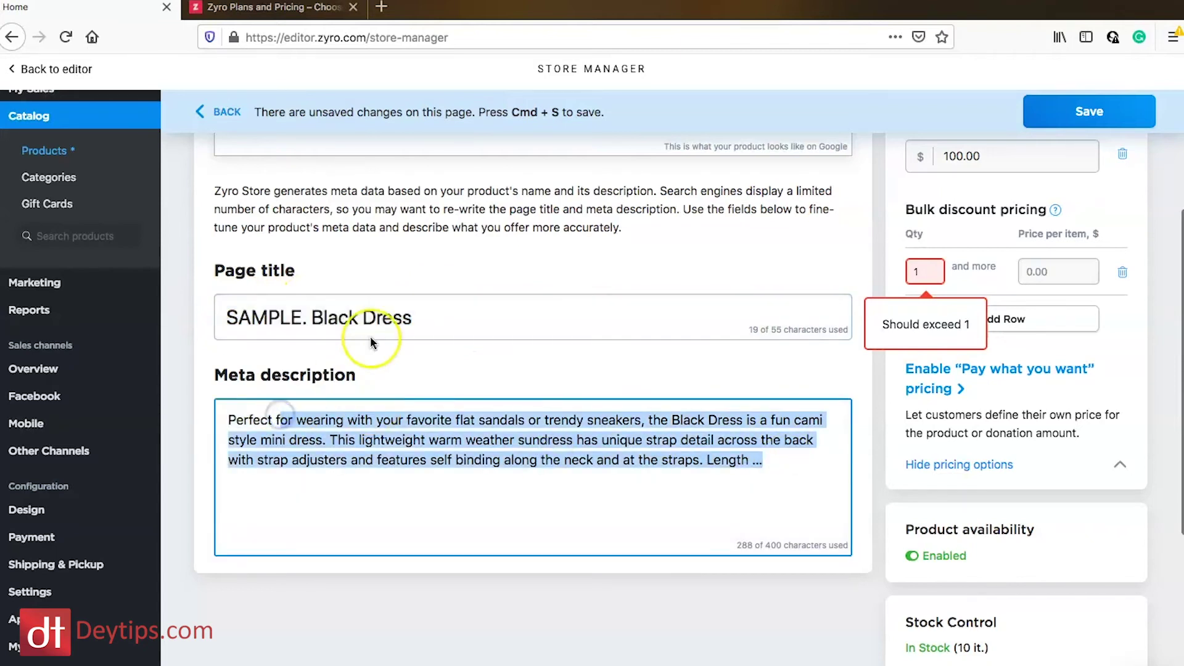
pyautogui.scroll(4, 371, 340)
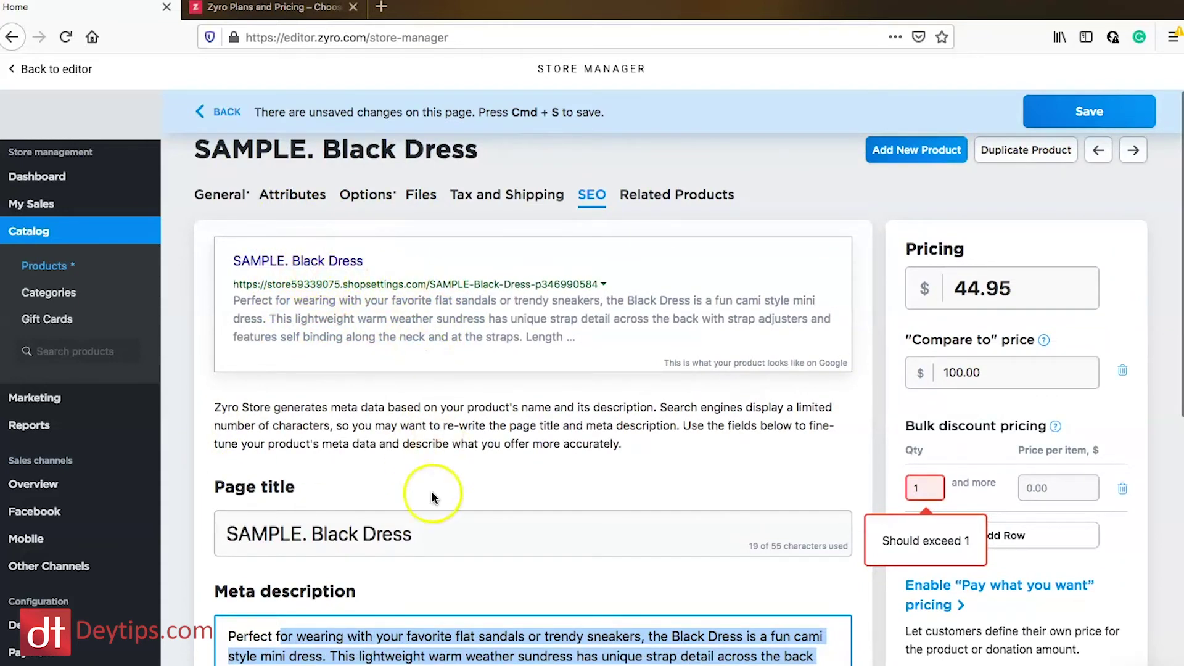
pyautogui.click(412, 534)
pyautogui.moveTo(412, 534); pyautogui.dragTo(199, 515)
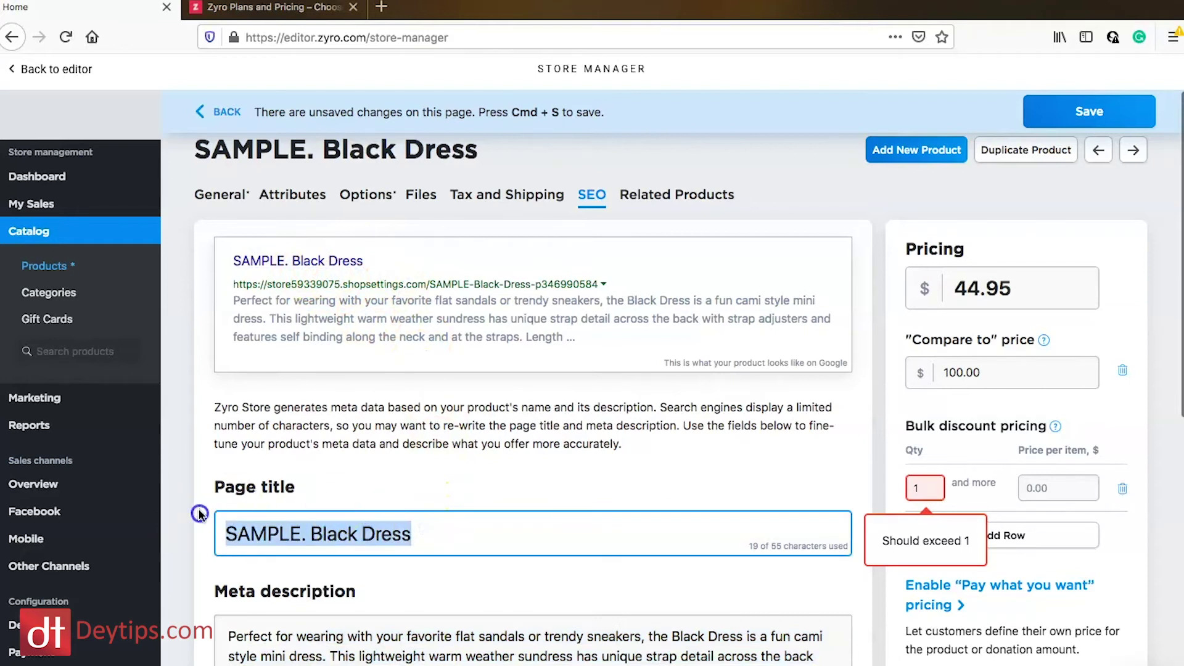
pyautogui.moveTo(780, 657); pyautogui.dragTo(333, 612)
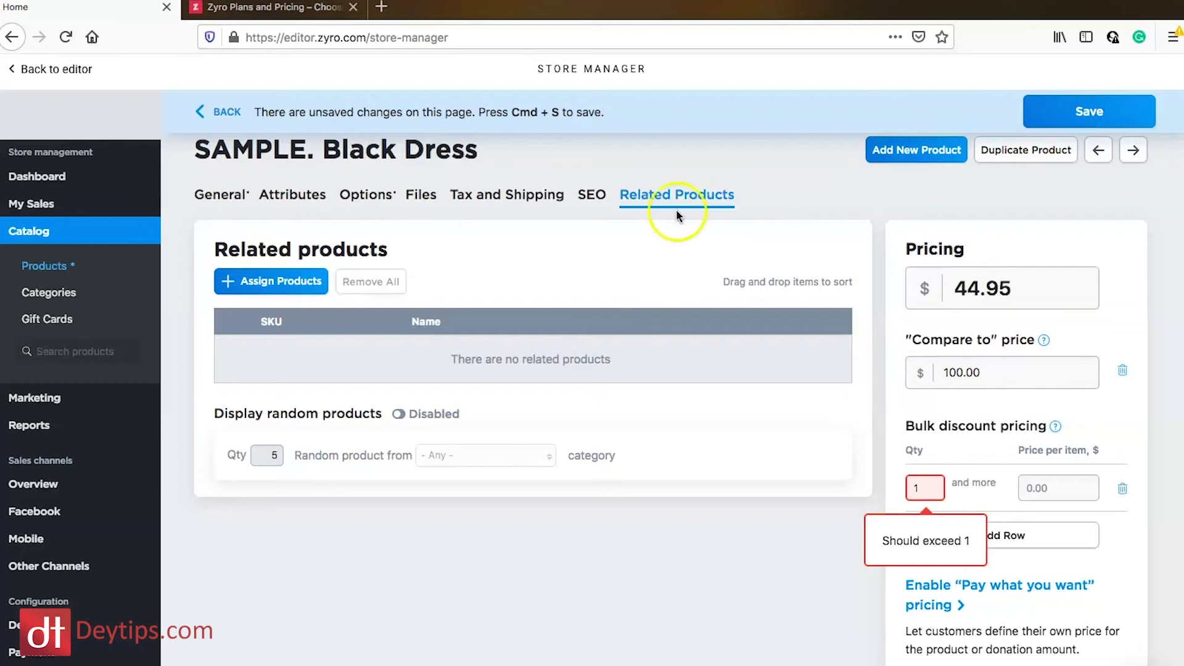
pyautogui.click(277, 289)
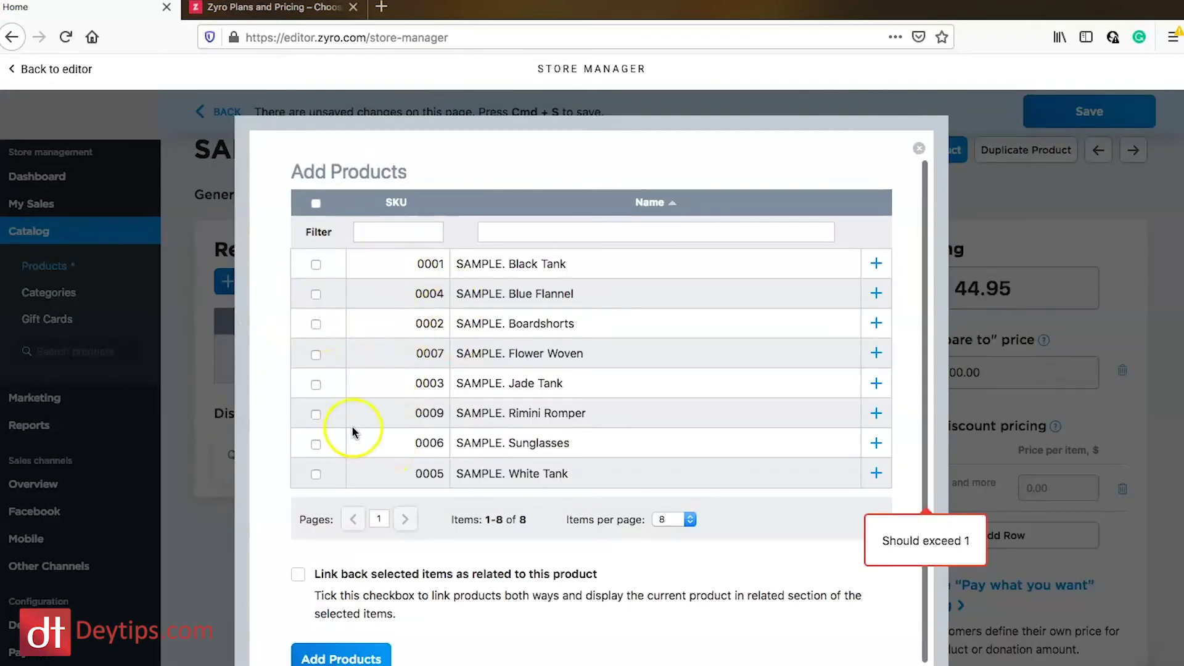
pyautogui.scroll(-3, 397, 321)
pyautogui.scroll(3, 401, 335)
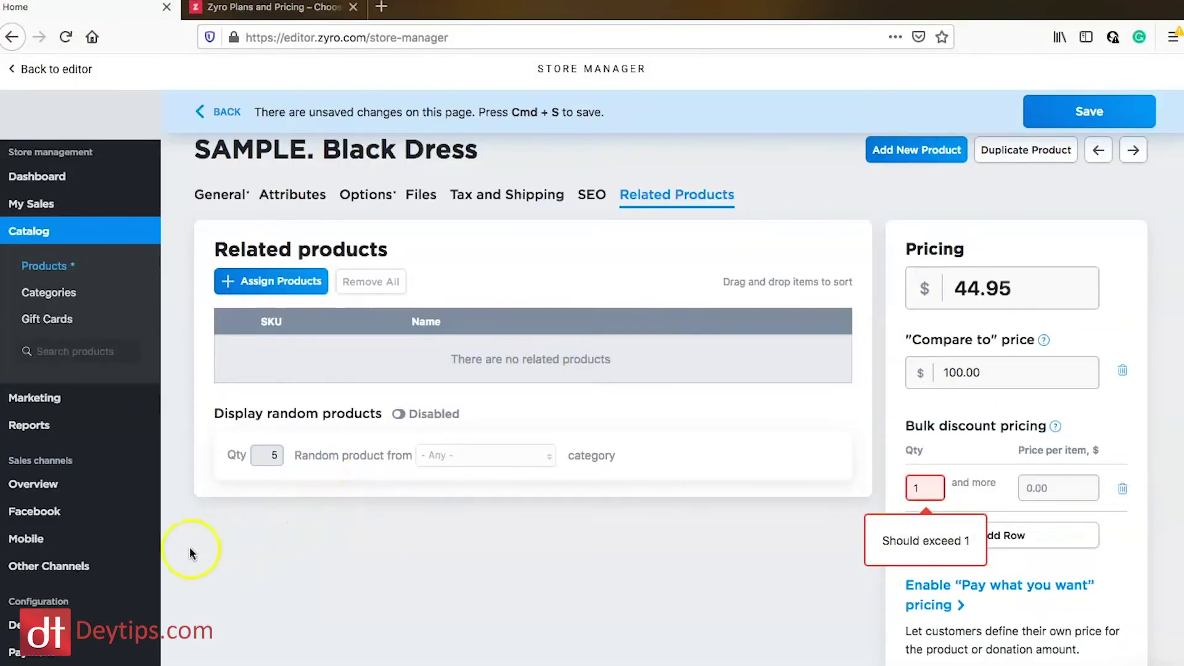
pyautogui.scroll(-3, 124, 397)
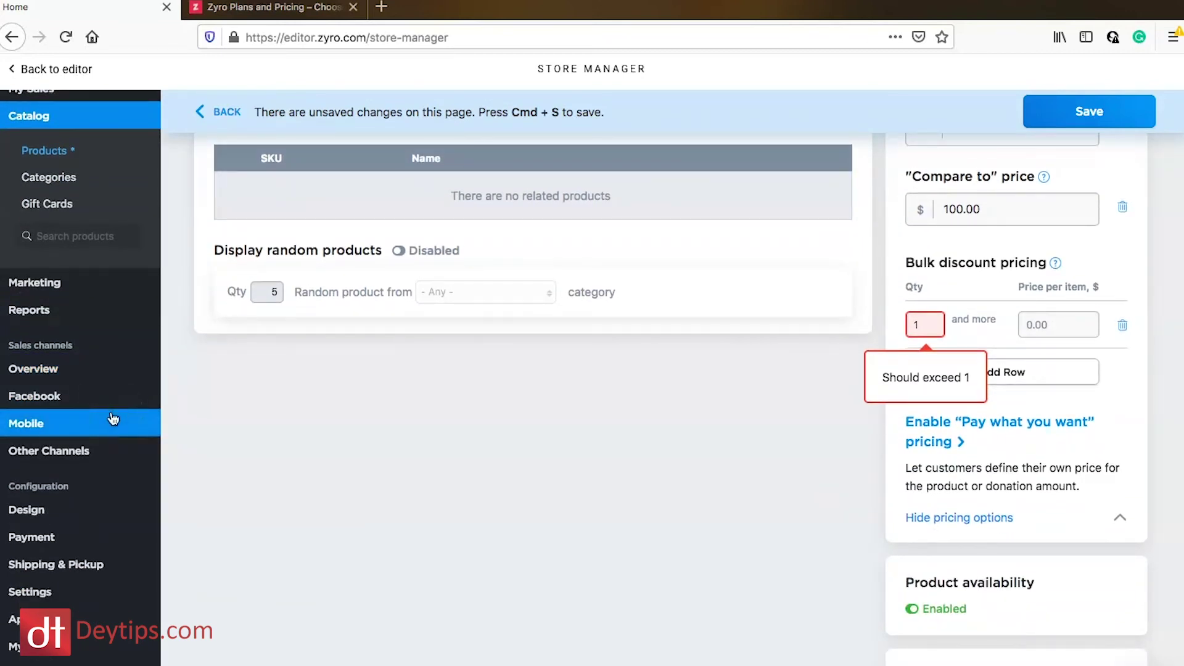
pyautogui.rightClick(52, 291)
# Browse the Marketing overview in a new tab: abandoned-cart recovery, discount coupons and automatic discounts.
pyautogui.click(87, 295)
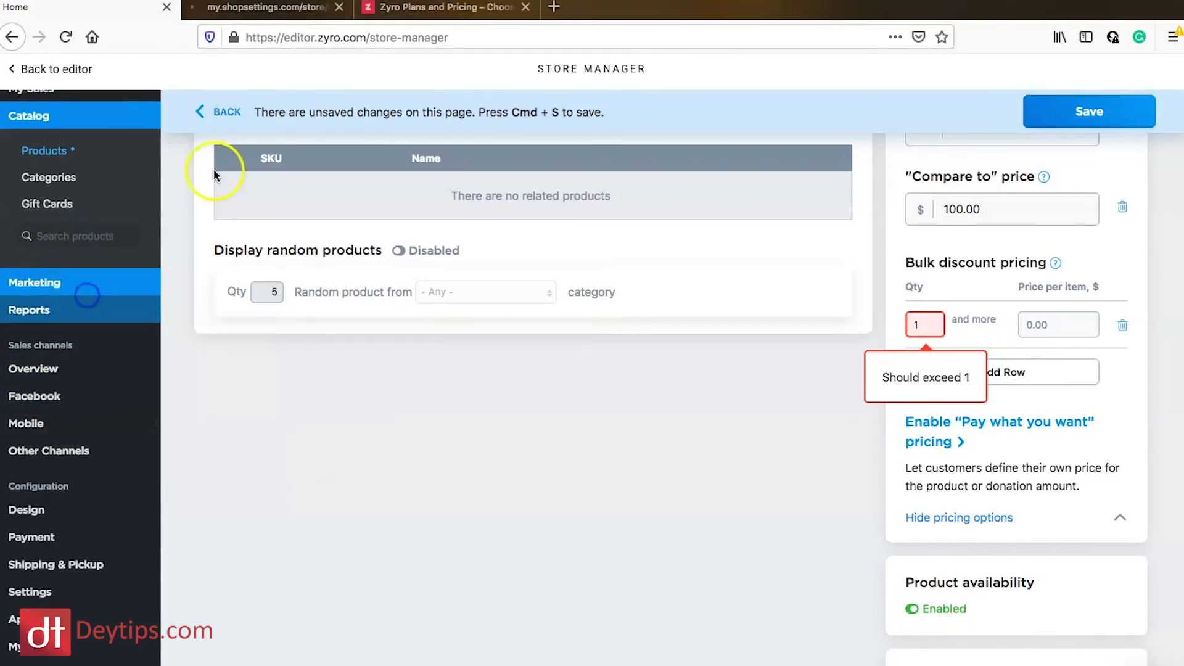
pyautogui.click(298, 11)
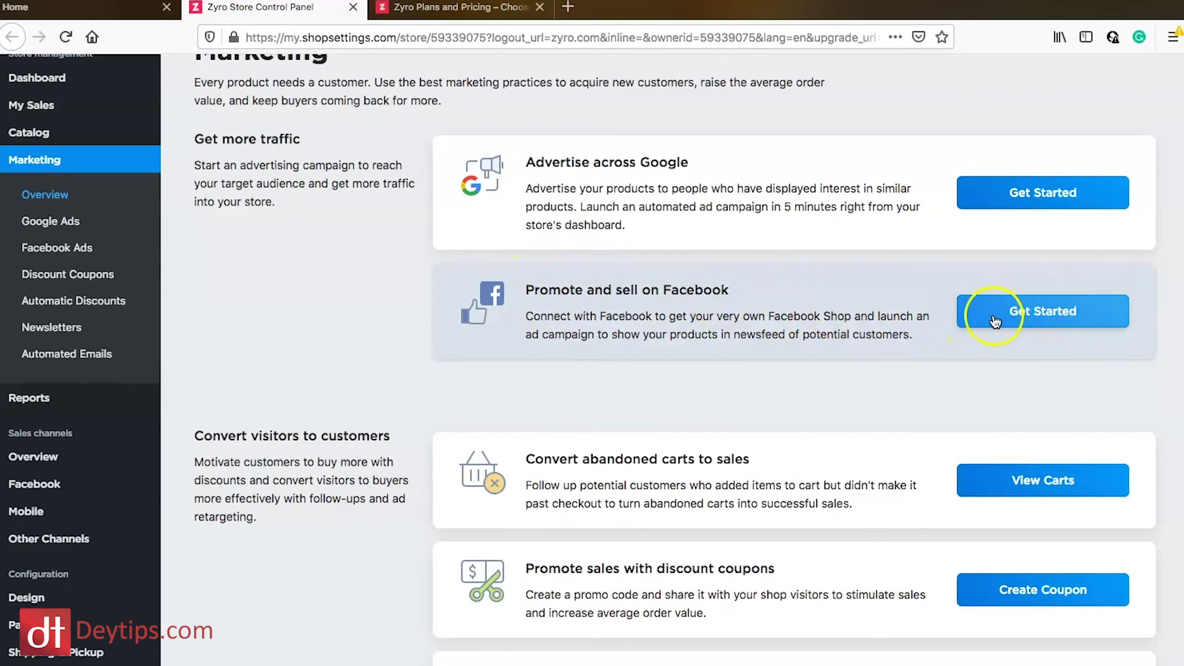
pyautogui.scroll(-3, 931, 382)
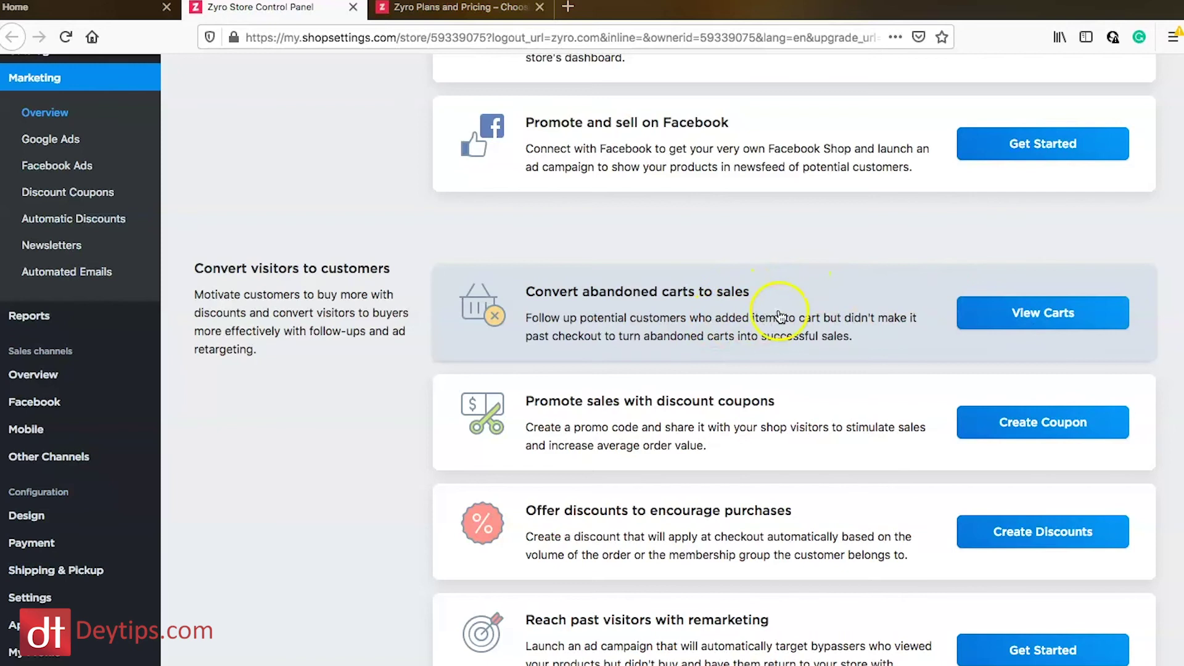
pyautogui.scroll(-2, 780, 317)
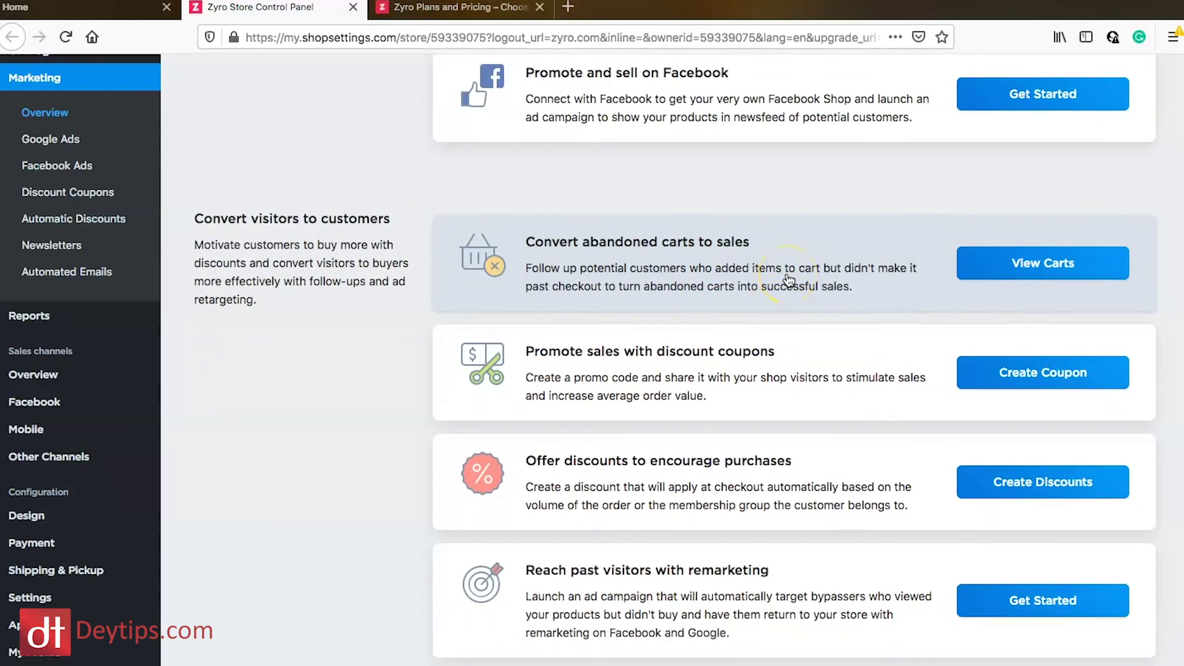
pyautogui.scroll(-3, 777, 308)
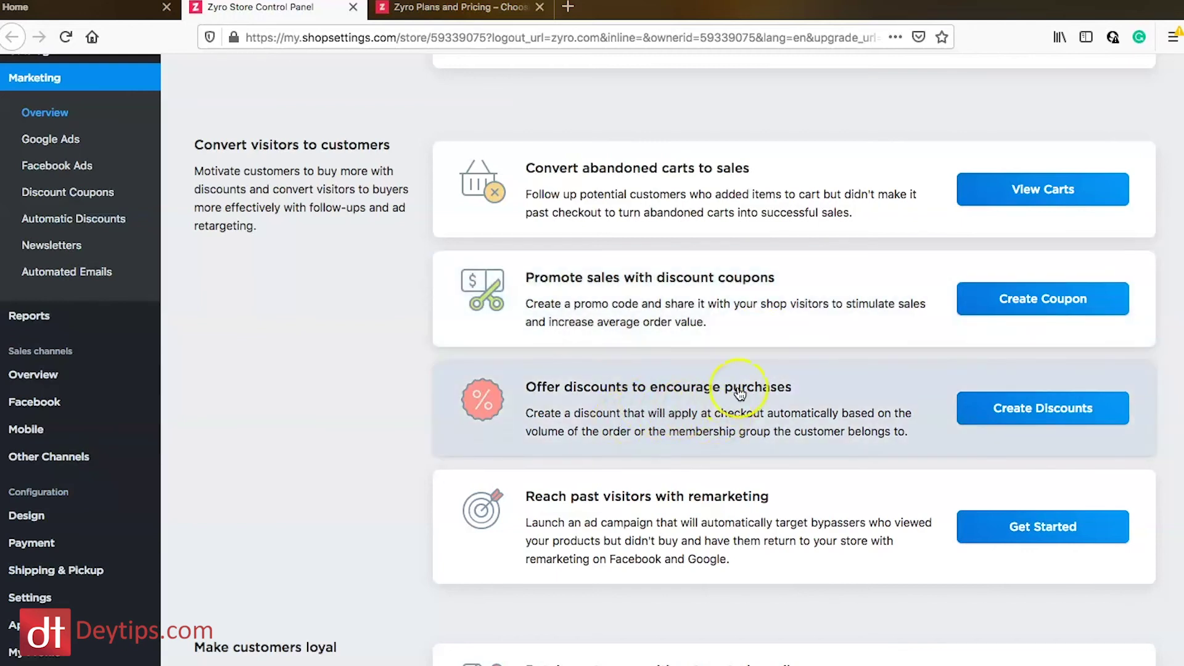
pyautogui.scroll(-3, 739, 393)
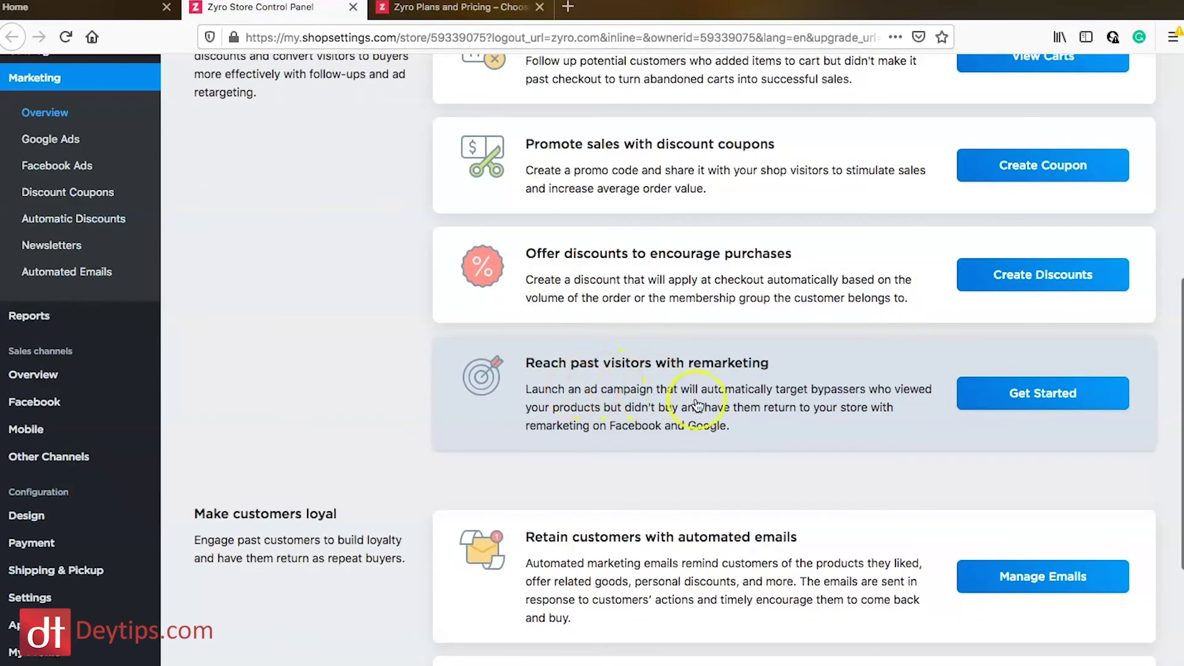